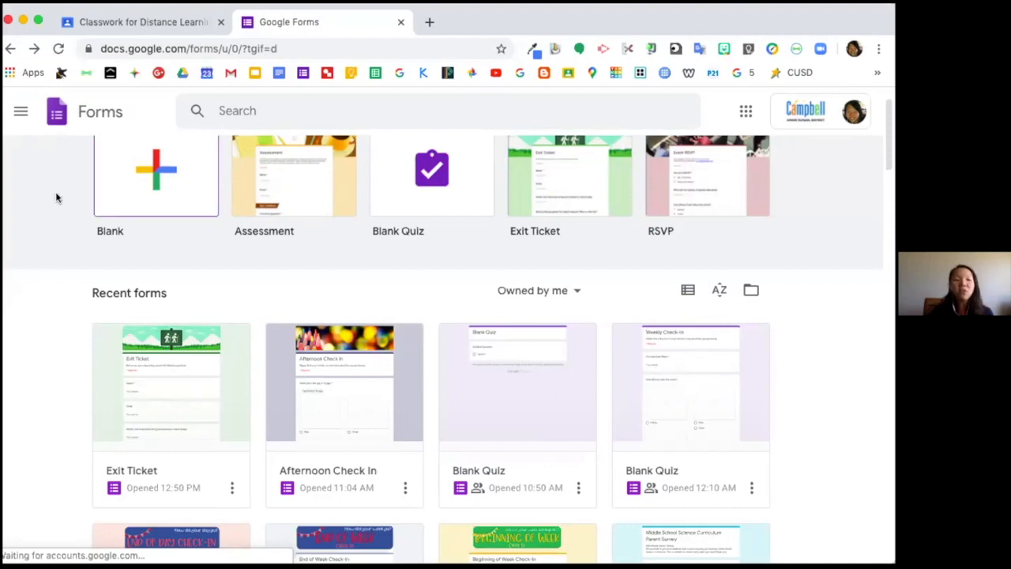
- Examine the general form templates in the template gallery and return to the forms home page
{"action": "scroll", "coordinate": [55, 197], "scroll_direction": "up", "scroll_amount": 2}
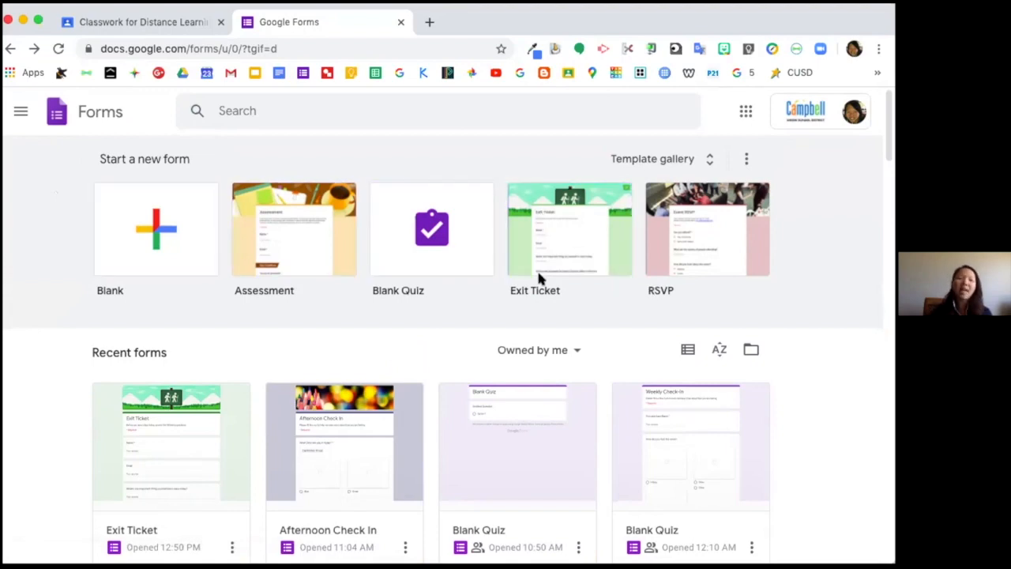
{"action": "left_click", "coordinate": [665, 160]}
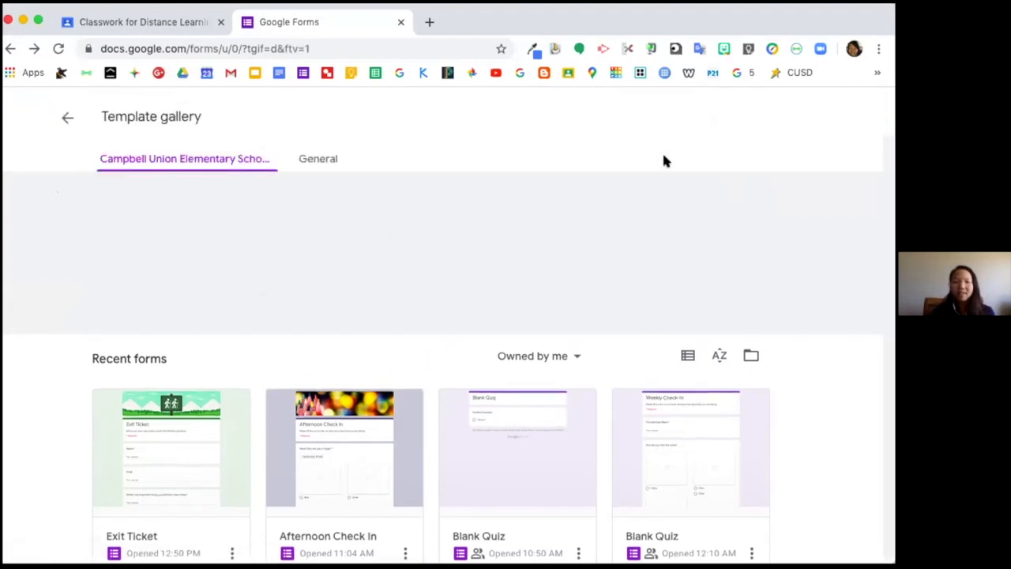
{"action": "left_click", "coordinate": [329, 157]}
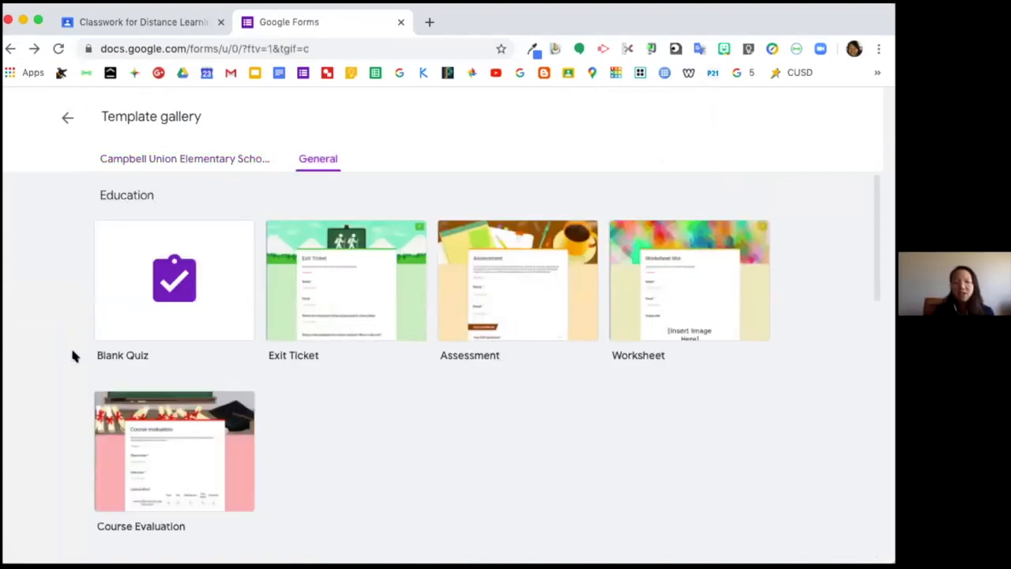
{"action": "scroll", "coordinate": [72, 356], "scroll_direction": "down", "scroll_amount": 1}
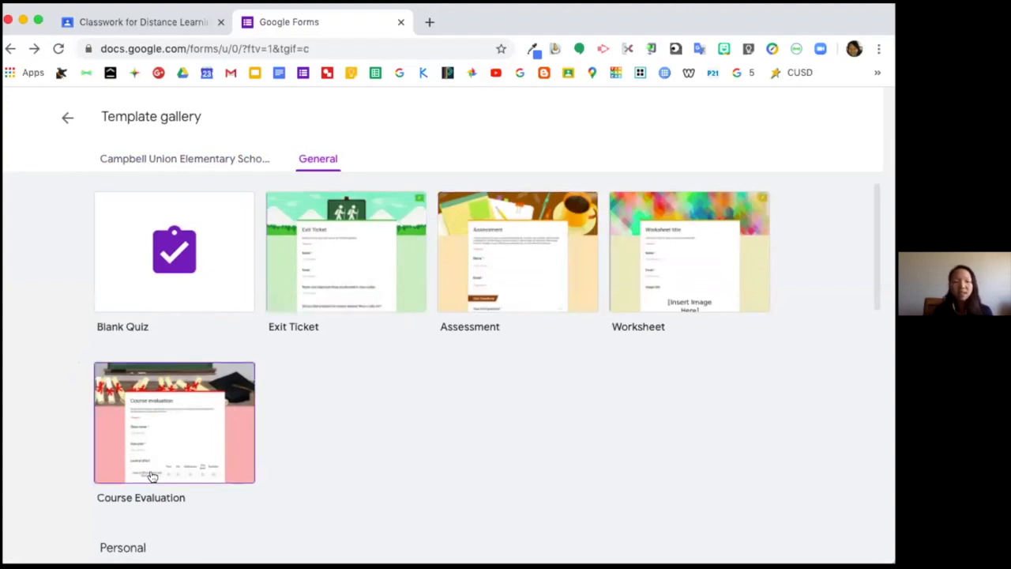
{"action": "scroll", "coordinate": [150, 476], "scroll_direction": "down", "scroll_amount": 5}
{"action": "scroll", "coordinate": [152, 476], "scroll_direction": "up", "scroll_amount": 5}
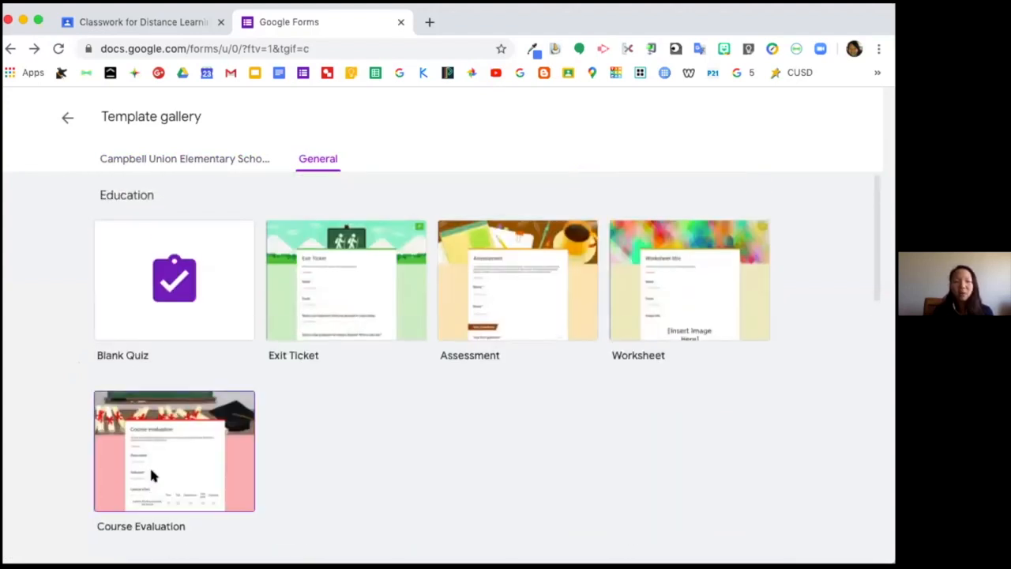
{"action": "left_click", "coordinate": [67, 117]}
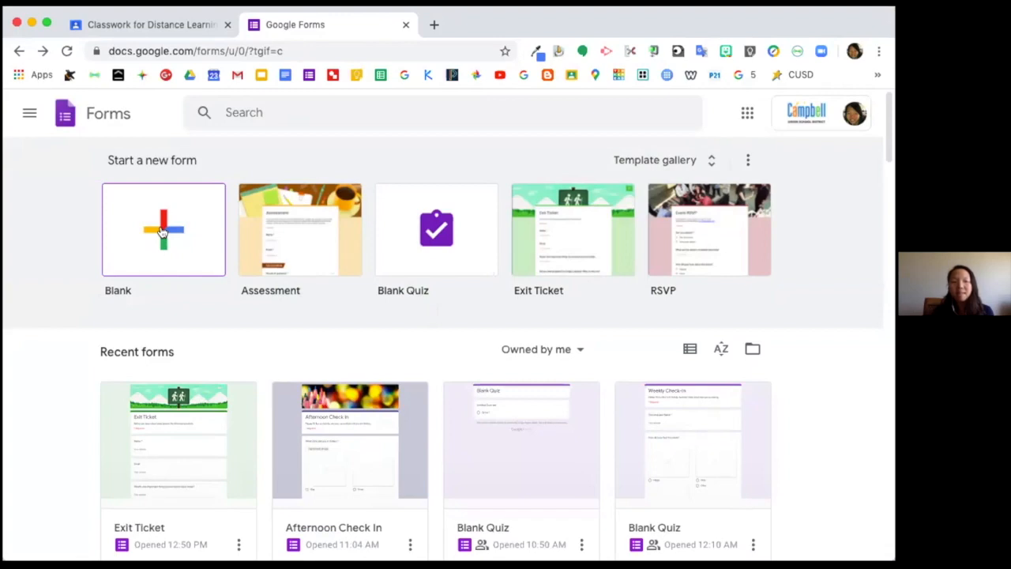
- Create a blank form and title it "Check In"
{"action": "left_click", "coordinate": [161, 231]}
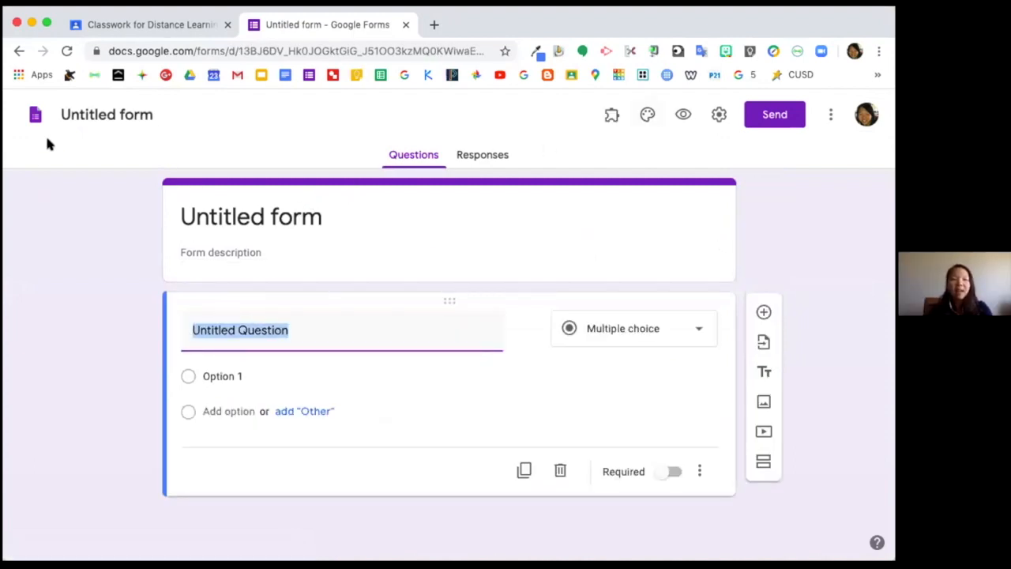
{"action": "left_click", "coordinate": [92, 109]}
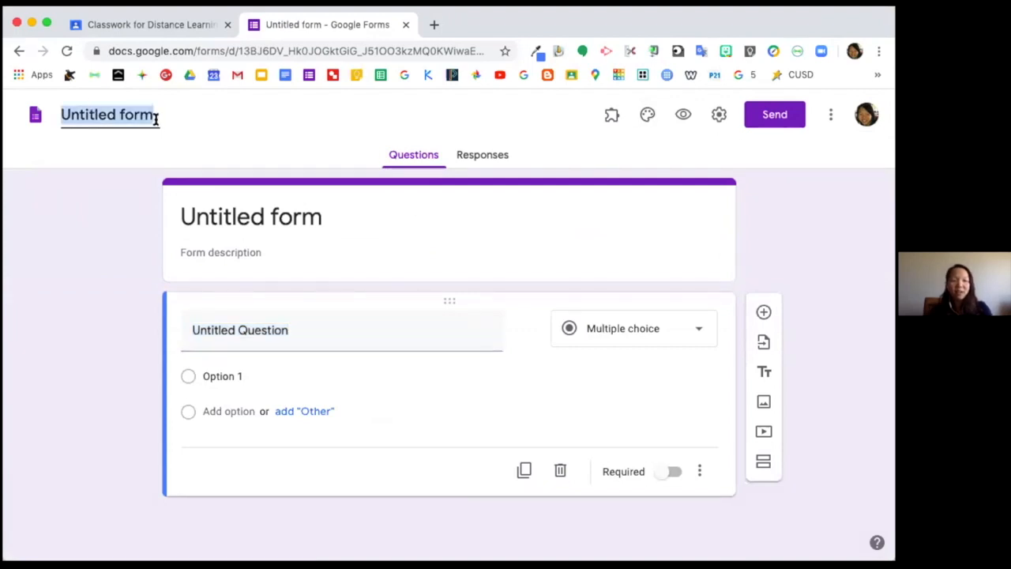
{"action": "type", "text": "Ce"}
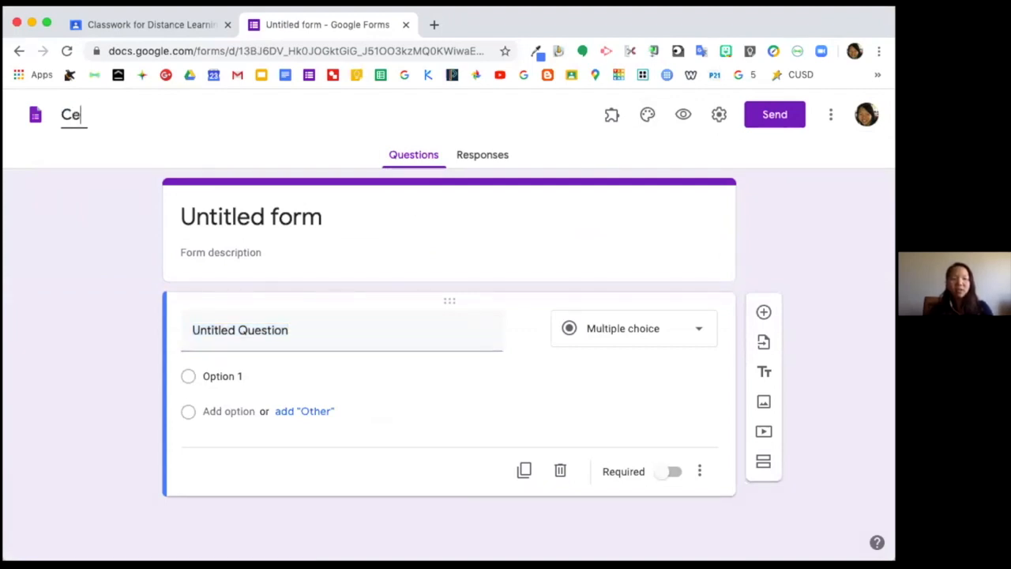
{"action": "key", "text": "BackSpace"}
{"action": "type", "text": "heck In"}
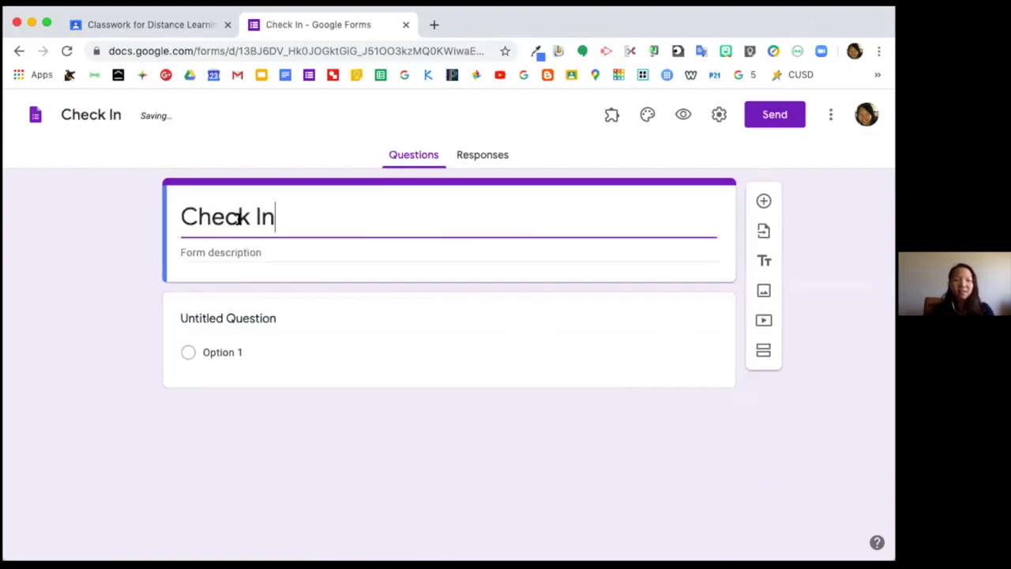
- Set the form's description to "How is everyone doing?"
{"action": "left_click", "coordinate": [244, 251]}
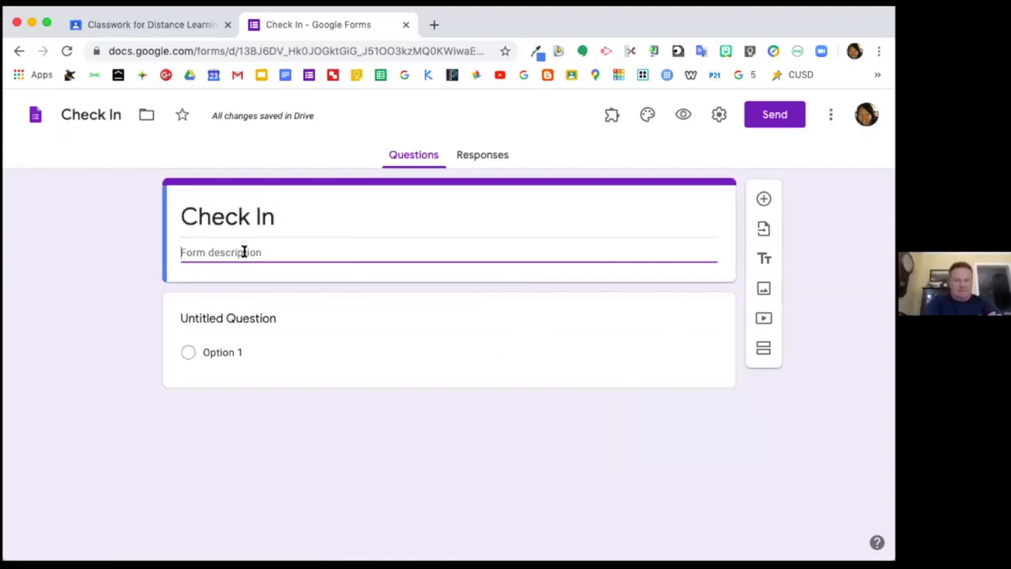
{"action": "type", "text": "Ho"}
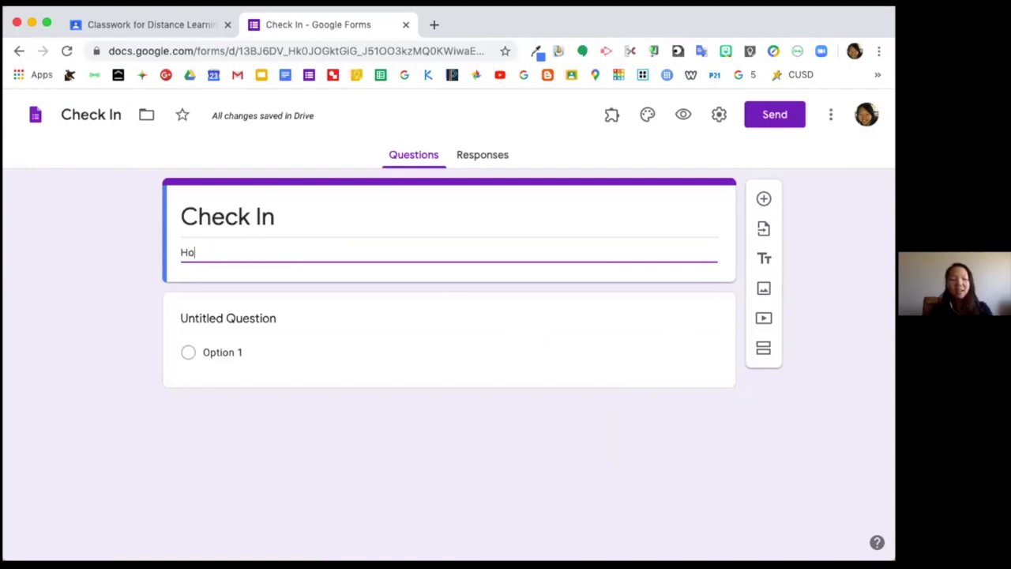
{"action": "key", "text": "BackSpace"}
{"action": "key", "text": "BackSpace"}
{"action": "key", "text": "BackSpace"}
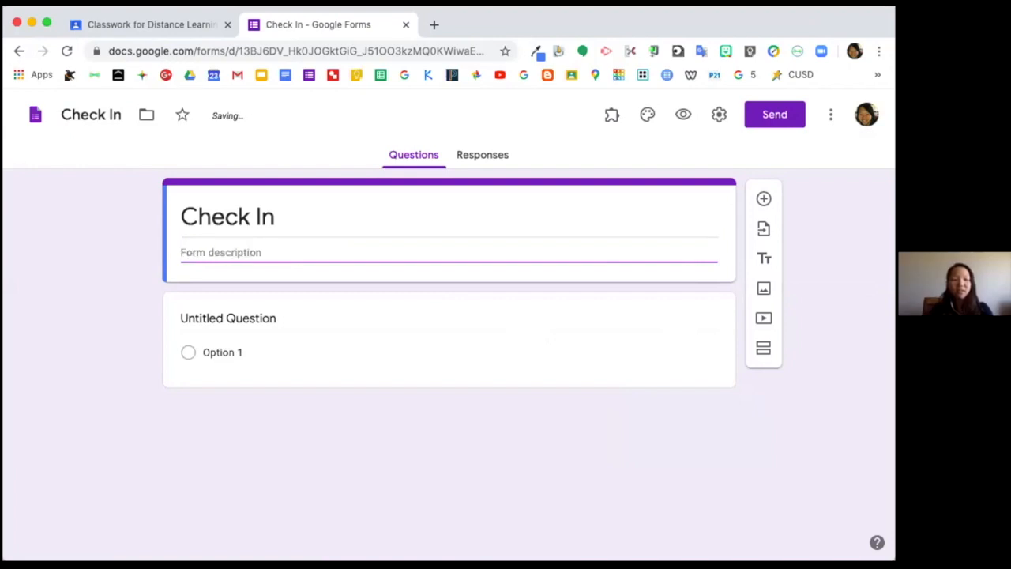
{"action": "type", "text": "How is everyone doing?"}
{"action": "left_click", "coordinate": [373, 274]}
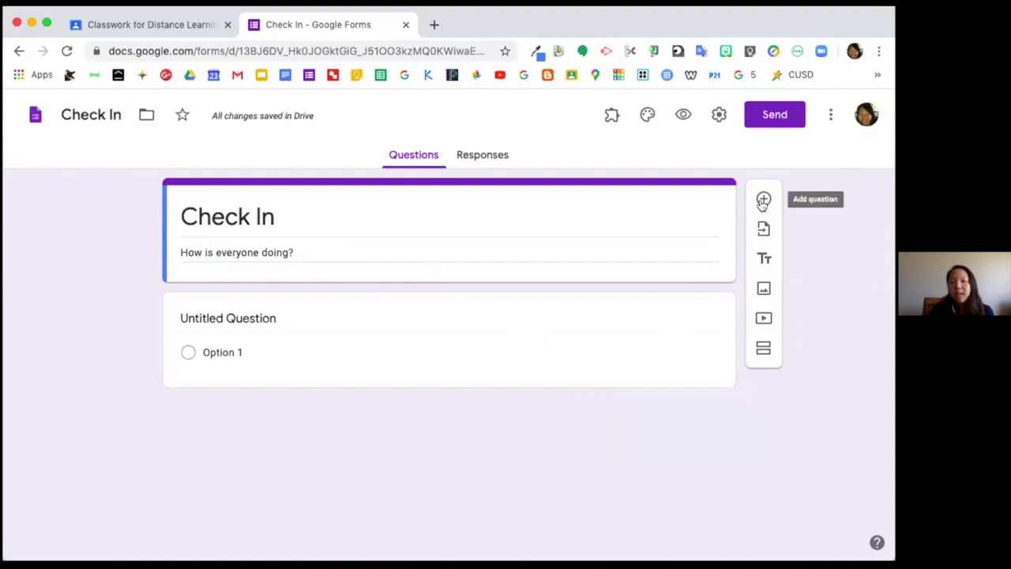
{"action": "left_click", "coordinate": [763, 319]}
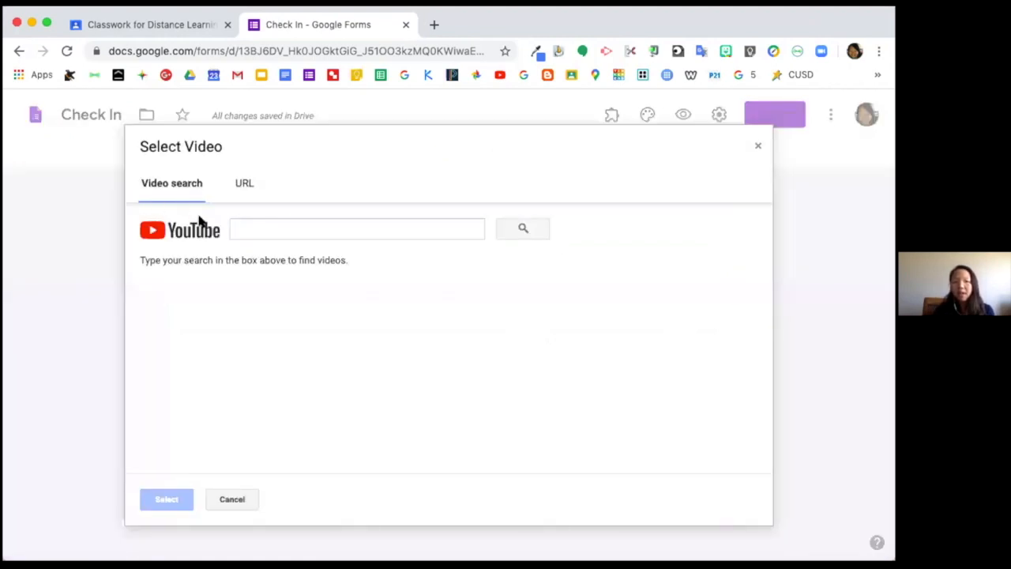
{"action": "left_click", "coordinate": [242, 227]}
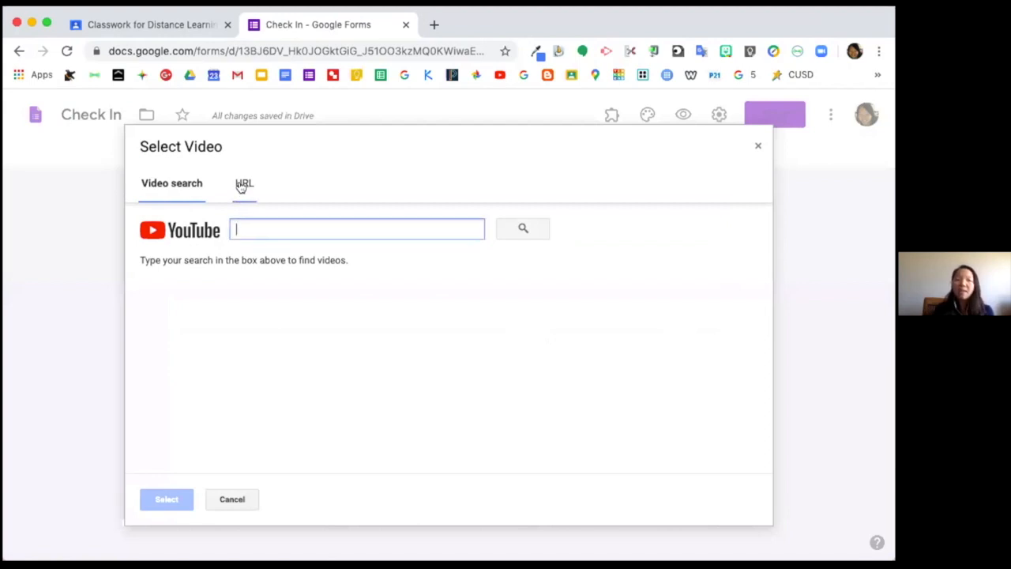
{"action": "left_click", "coordinate": [232, 499]}
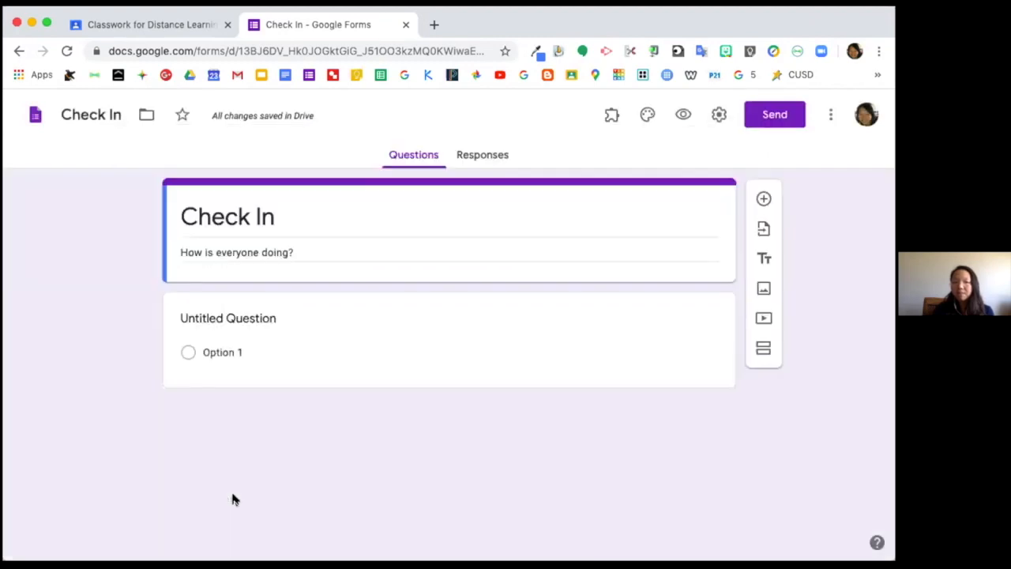
{"action": "left_click", "coordinate": [199, 323]}
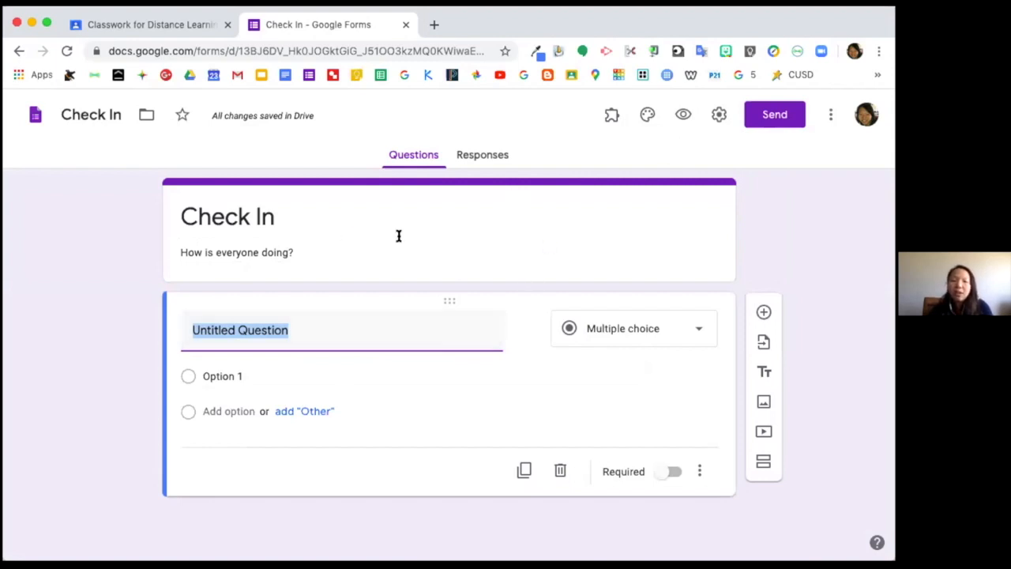
{"action": "left_click", "coordinate": [719, 116]}
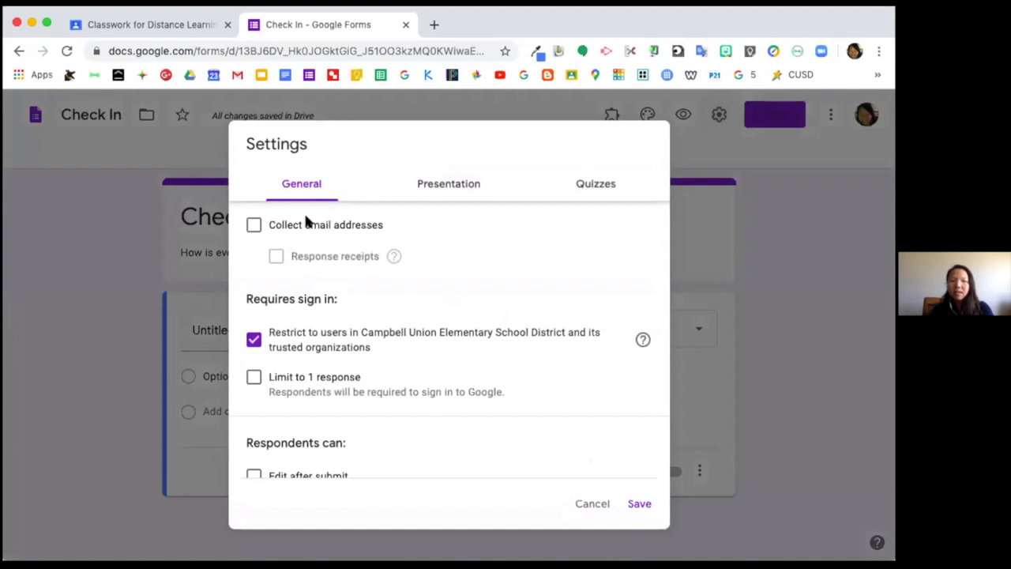
{"action": "left_click", "coordinate": [253, 226]}
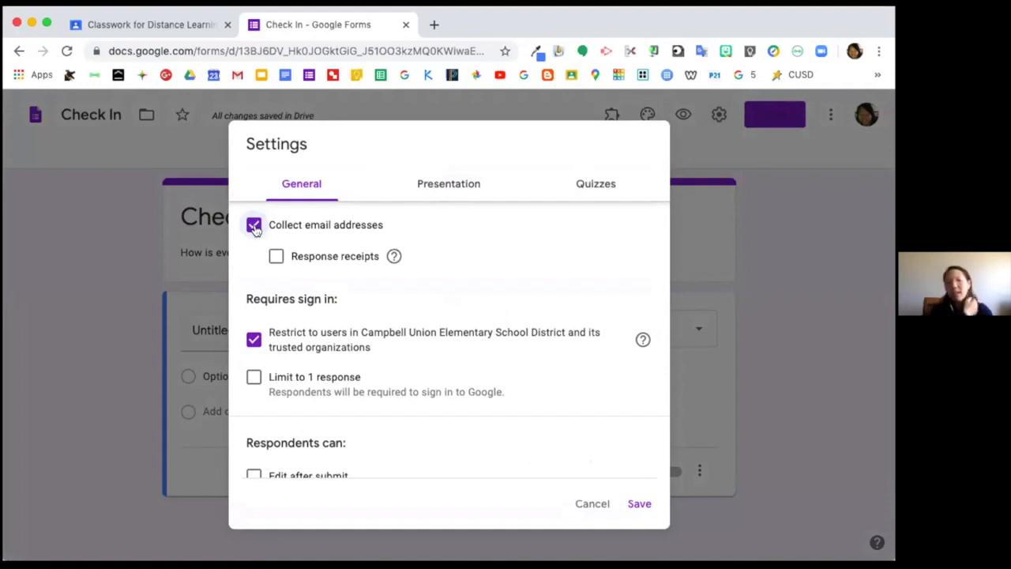
{"action": "left_click", "coordinate": [254, 226]}
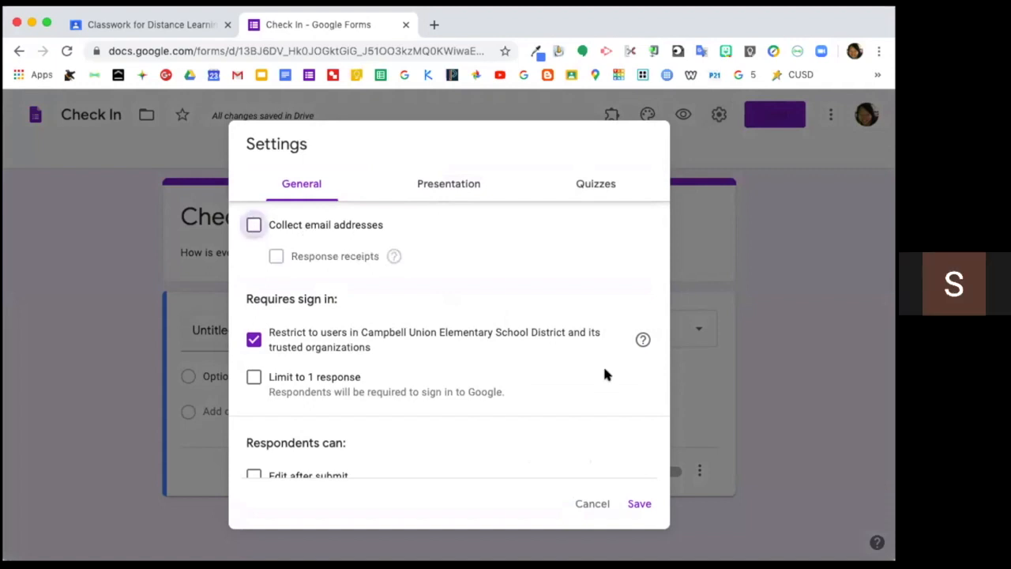
{"action": "left_click", "coordinate": [687, 497]}
- Replace the untitled question's text with "What is your name?" and accept Short answer as its type
{"action": "left_click", "coordinate": [332, 331]}
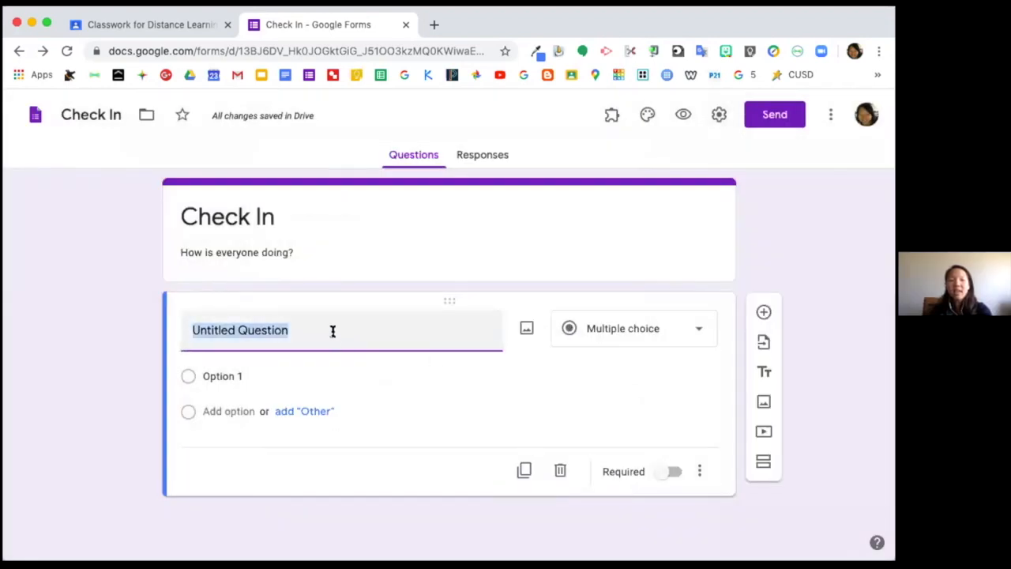
{"action": "type", "text": "Wha"}
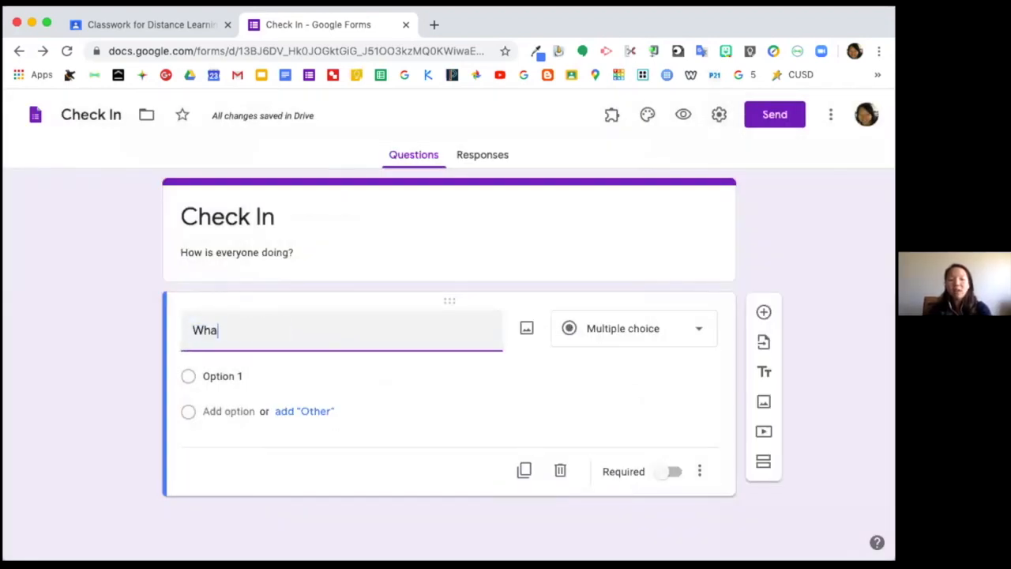
{"action": "type", "text": "t is your"}
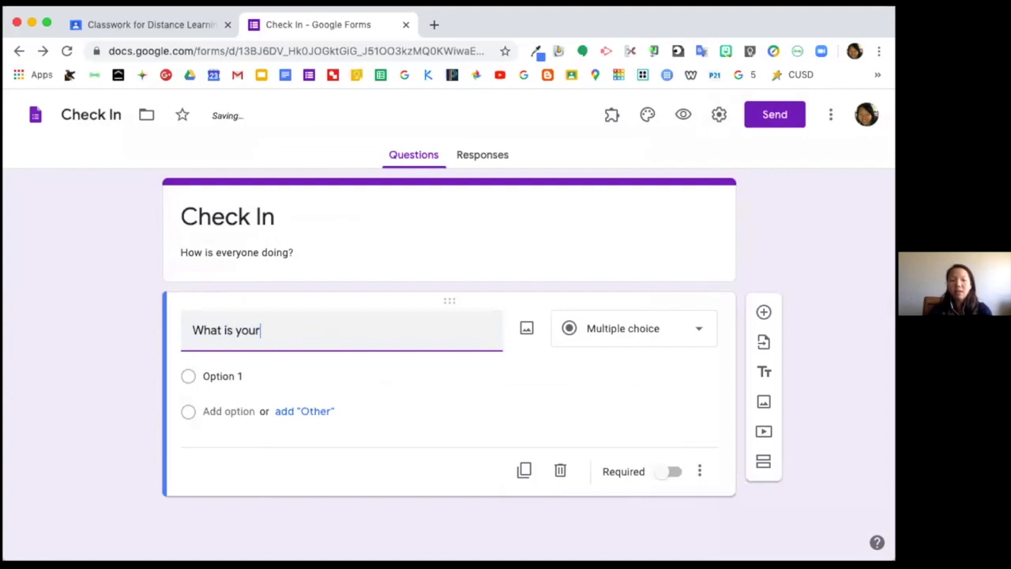
{"action": "type", "text": " name?"}
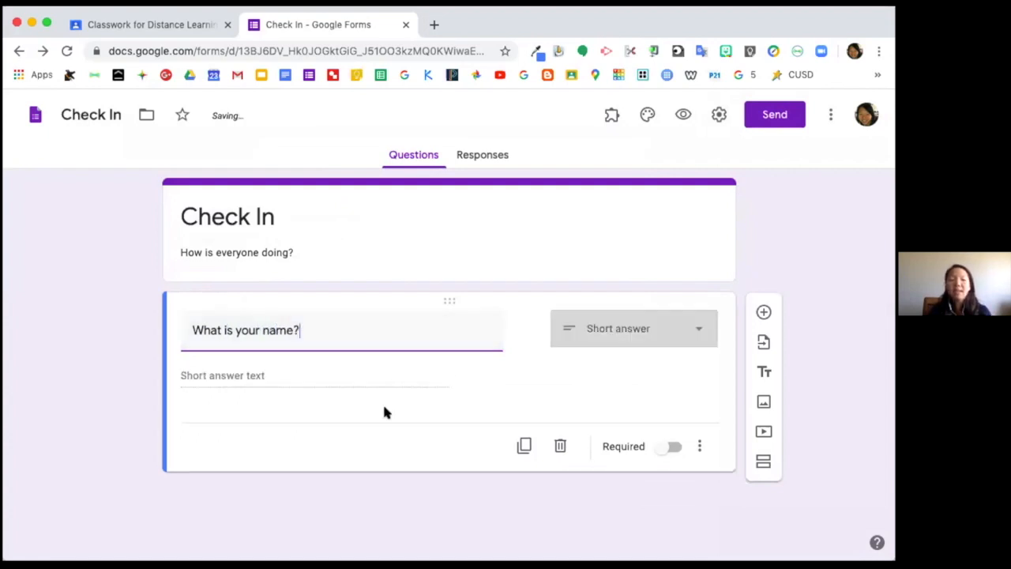
{"action": "left_click", "coordinate": [204, 379]}
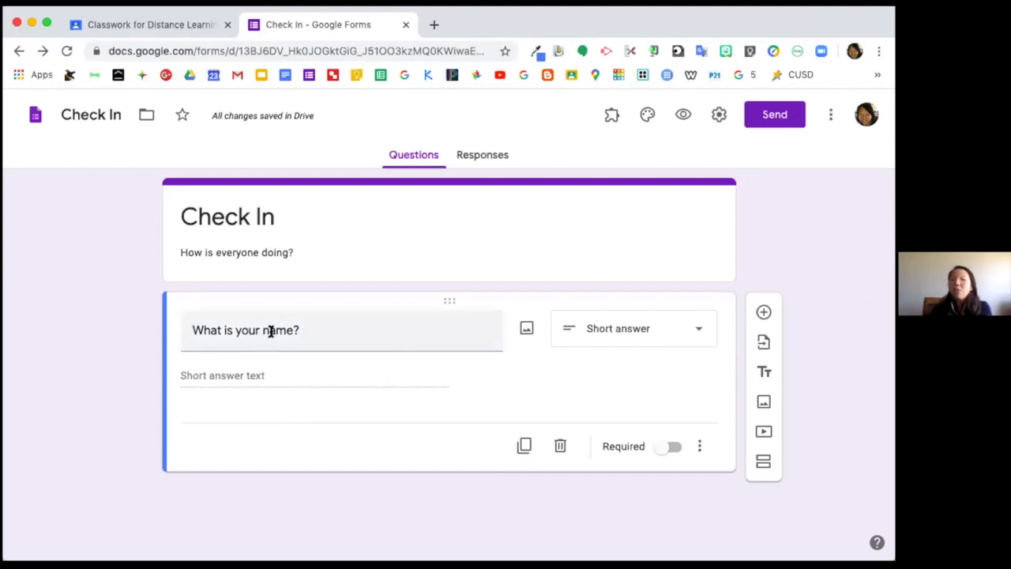
- Try the Dropdown type for the name question and set it back to Short answer
{"action": "left_click", "coordinate": [665, 331]}
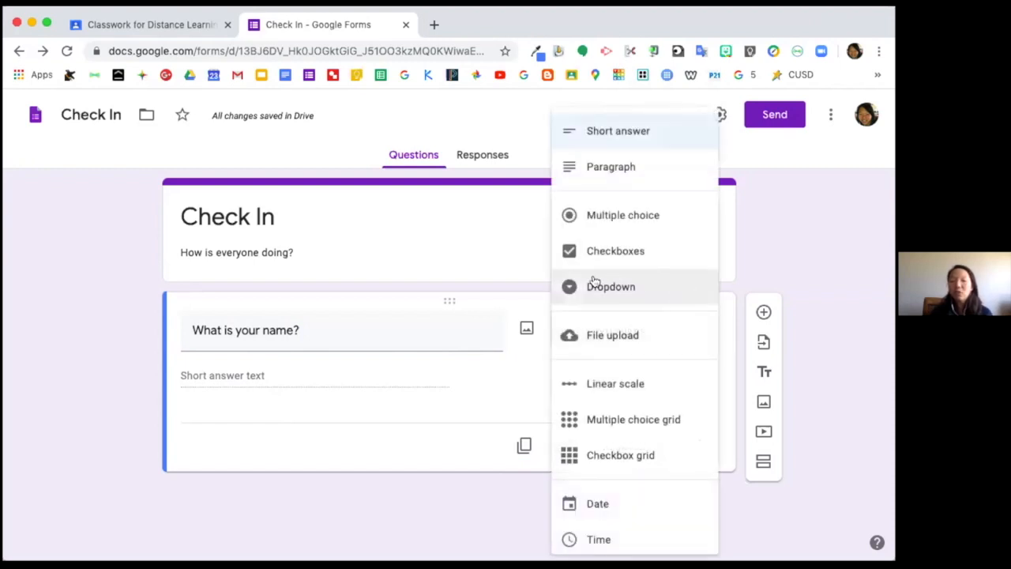
{"action": "left_click", "coordinate": [603, 289]}
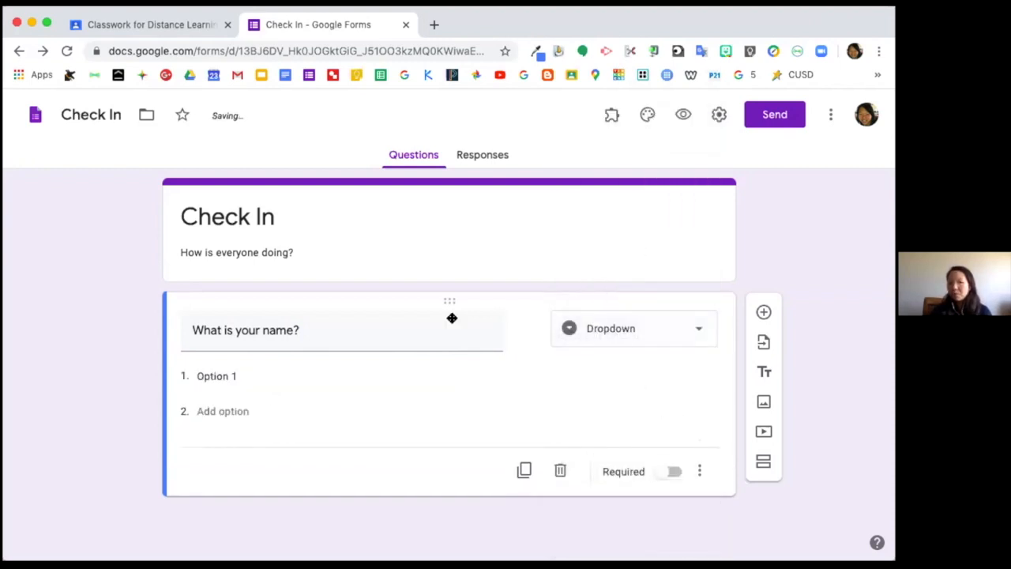
{"action": "left_click", "coordinate": [196, 374]}
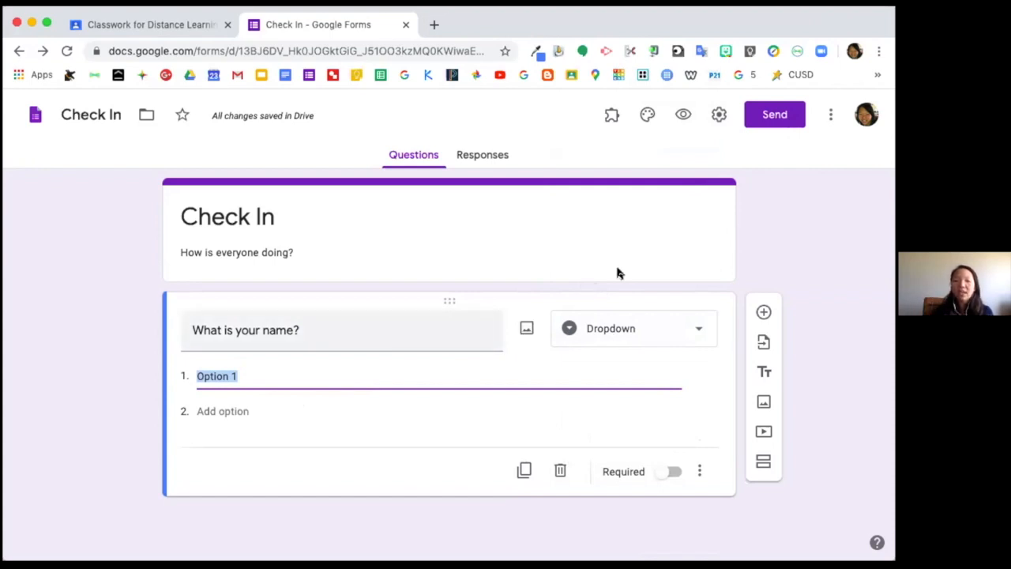
{"action": "left_click", "coordinate": [830, 115]}
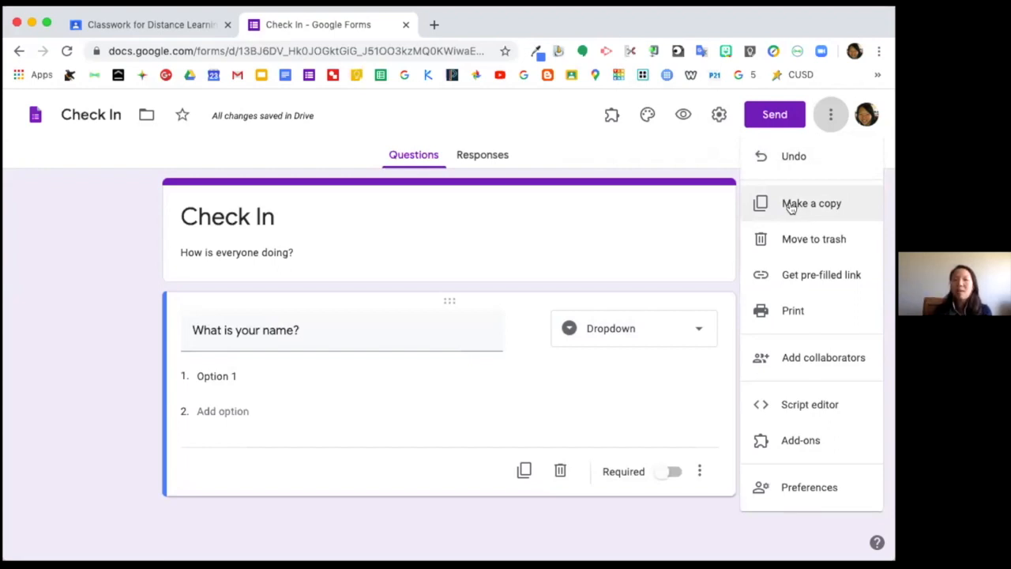
{"action": "left_click", "coordinate": [680, 277]}
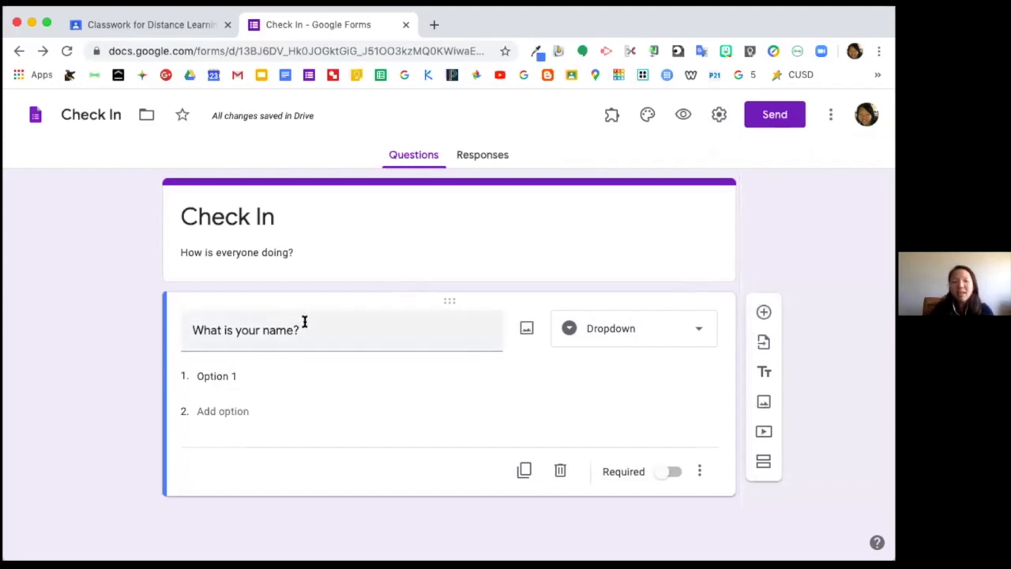
{"action": "left_click", "coordinate": [694, 326]}
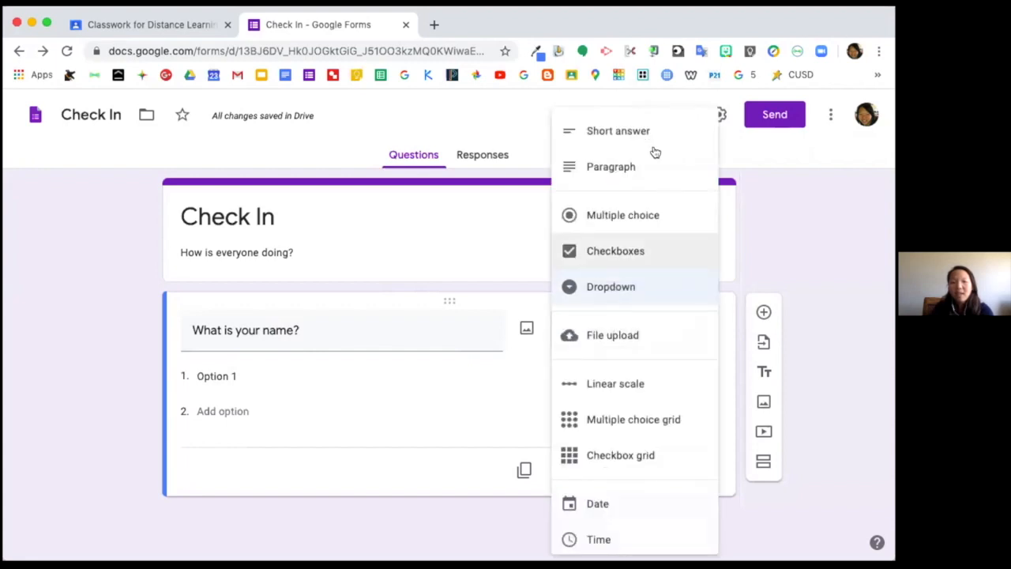
{"action": "left_click", "coordinate": [651, 134]}
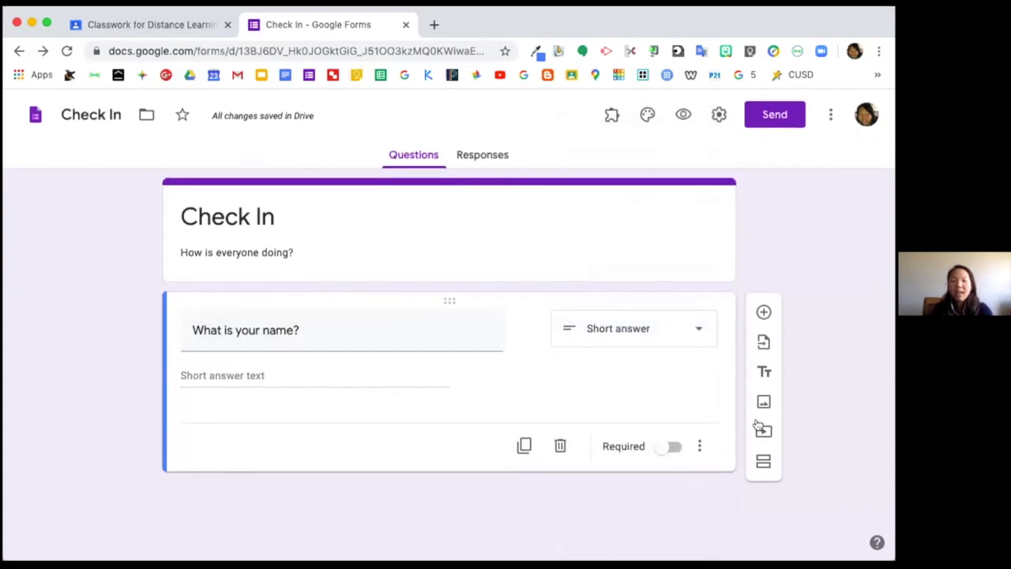
- Make the name question required and add a new question below it
{"action": "left_click", "coordinate": [672, 448]}
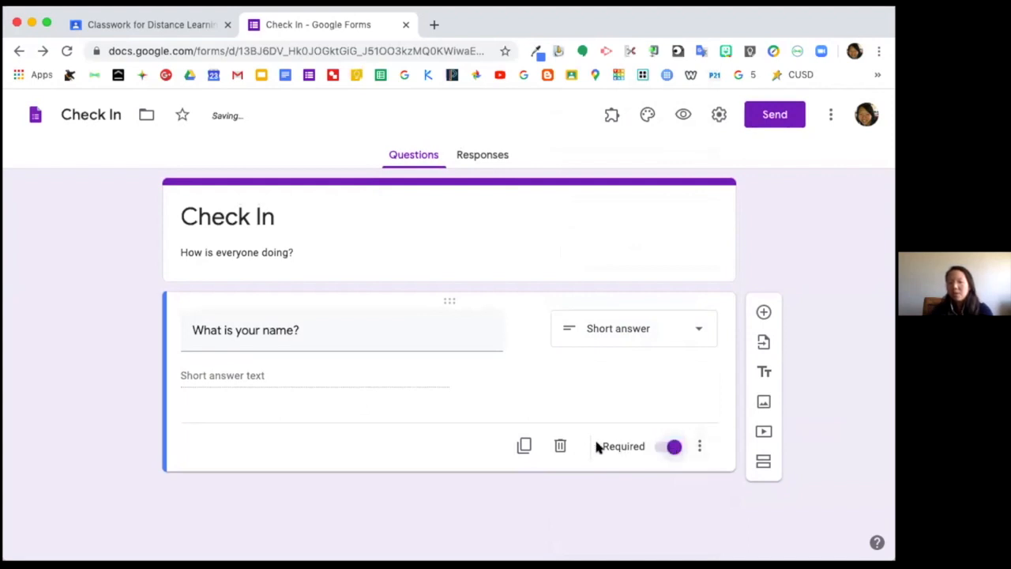
{"action": "left_click", "coordinate": [764, 312]}
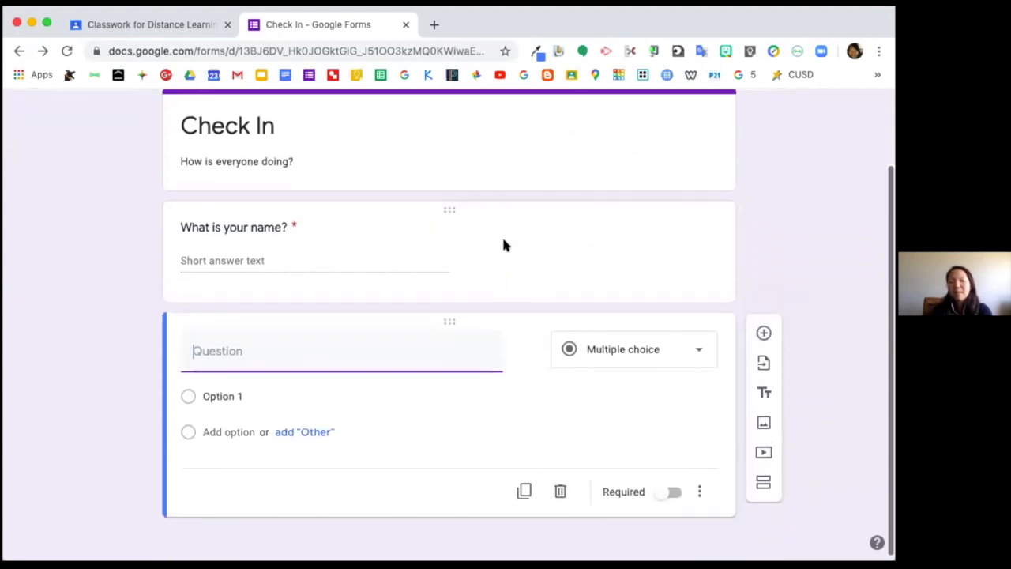
- Enter "What zone are you in today?" as the text of the new multiple choice question
{"action": "type", "text": "H"}
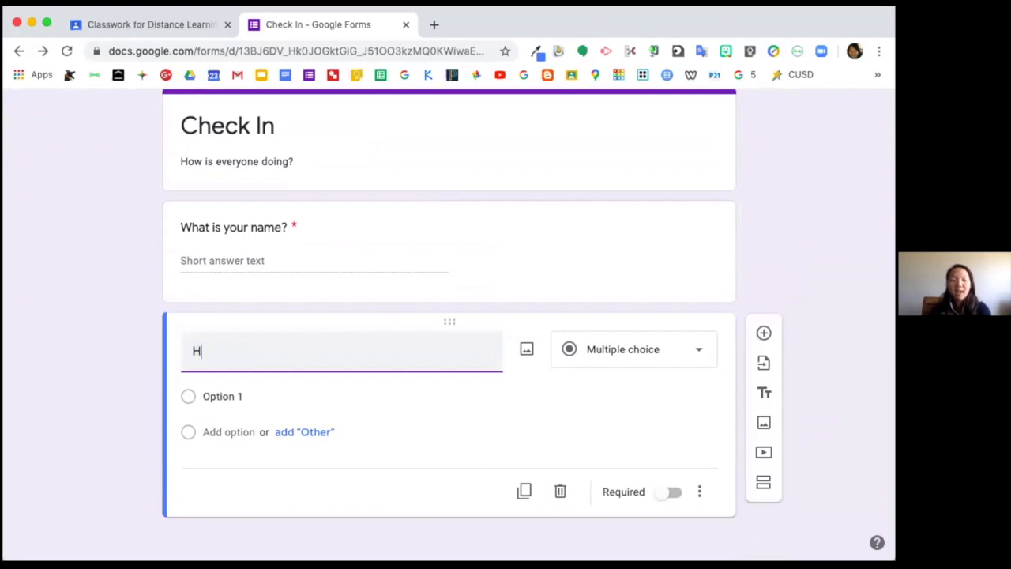
{"action": "key", "text": "BackSpace"}
{"action": "type", "text": "W"}
{"action": "key", "text": "BackSpace"}
{"action": "type", "text": "at"}
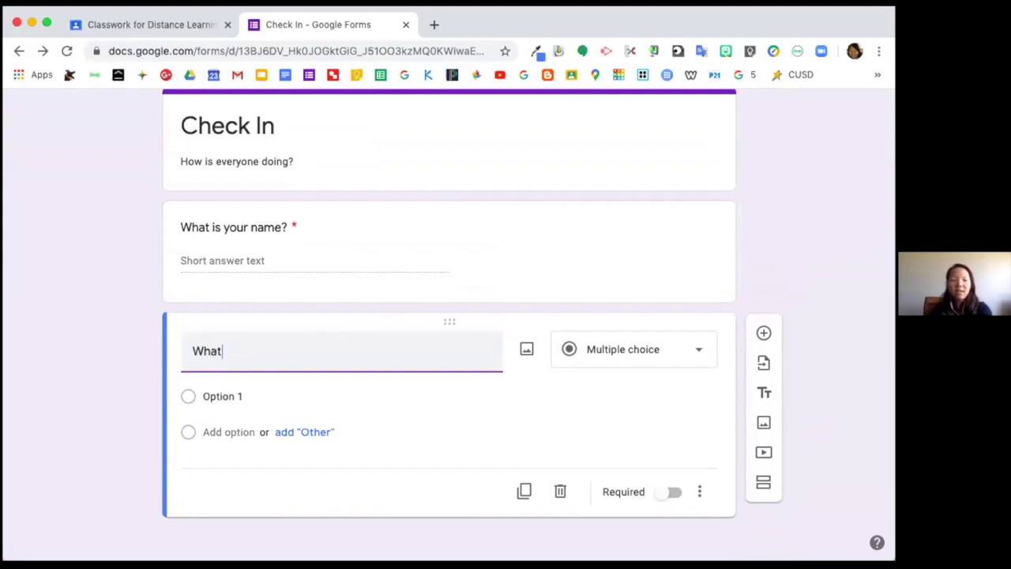
{"action": "type", "text": " zone"}
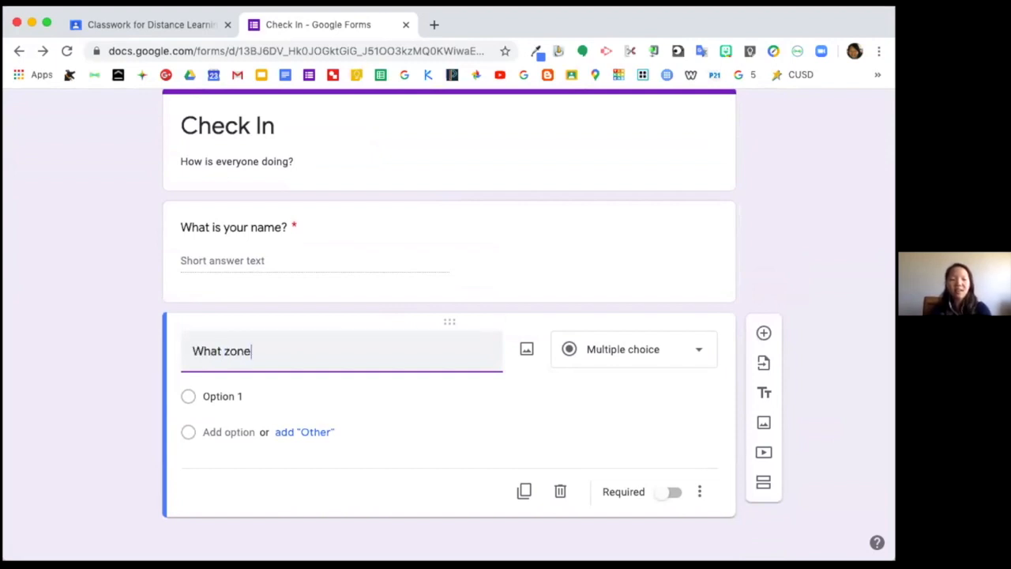
{"action": "type", "text": " are you in today?"}
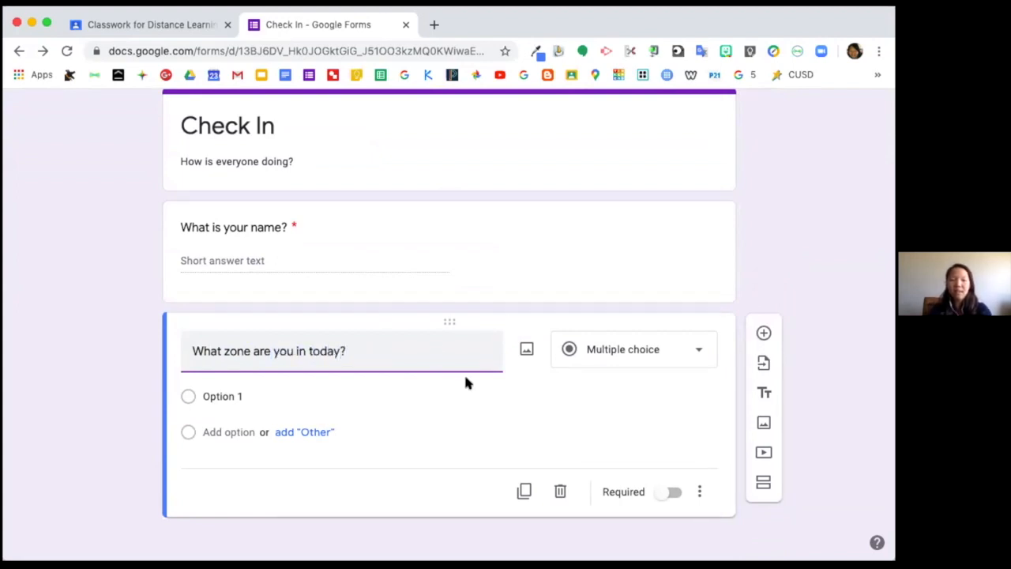
- Upload the "What Zone Are You In?" chart image into the zone question
{"action": "left_click", "coordinate": [526, 352]}
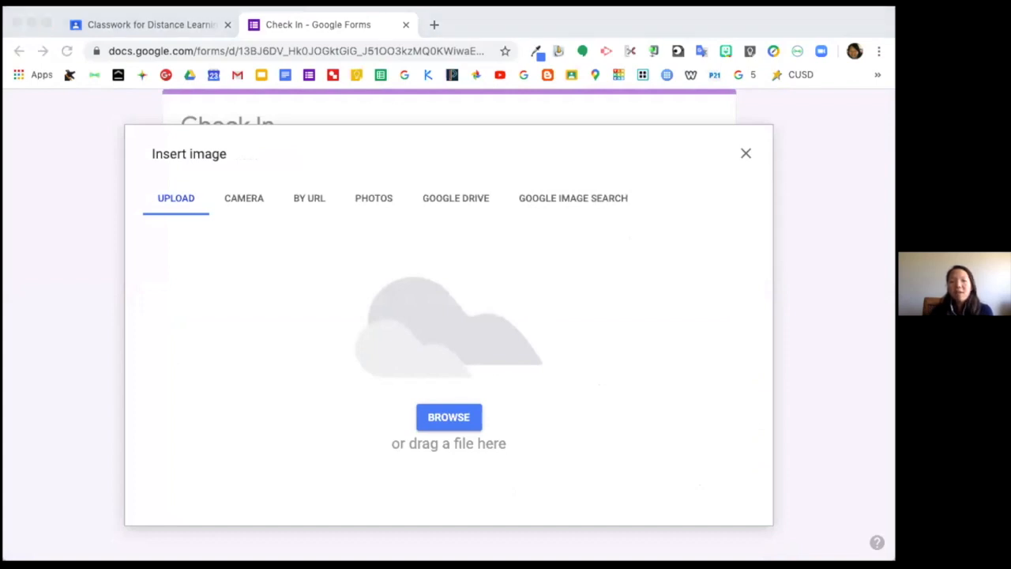
{"action": "left_click_drag", "start_coordinate": [627, 247], "coordinate": [440, 291]}
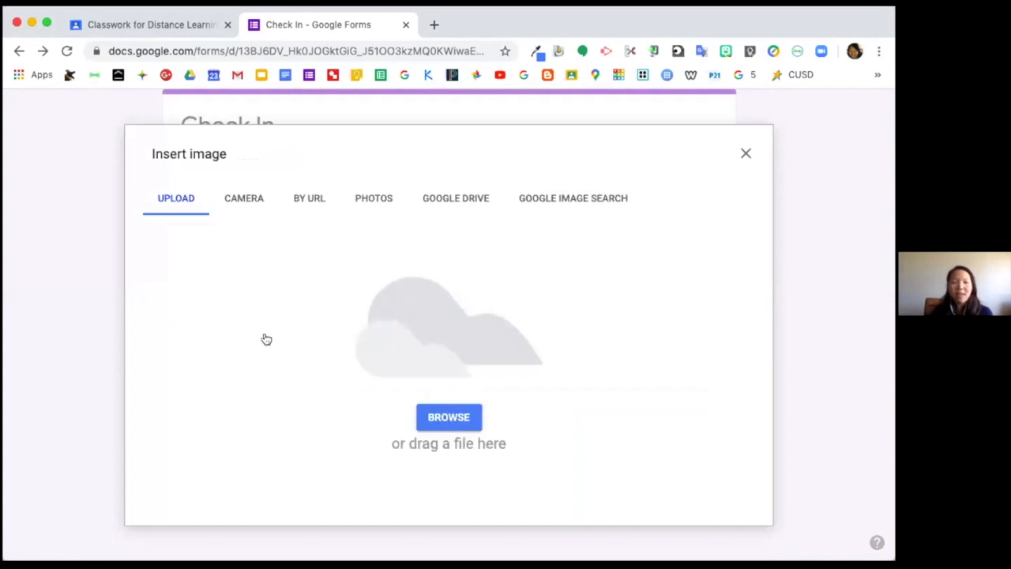
{"action": "scroll", "coordinate": [596, 430], "scroll_direction": "down", "scroll_amount": 5}
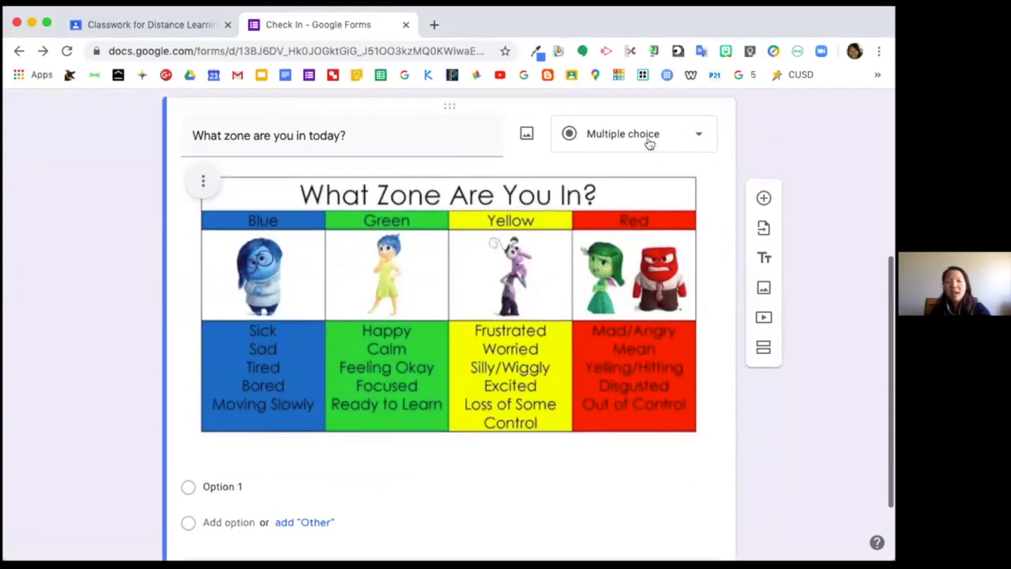
- Name the zone question's first option "Blue" and give it a solid blue image found by a Google image search for "blue"
{"action": "scroll", "coordinate": [548, 330], "scroll_direction": "down", "scroll_amount": 1}
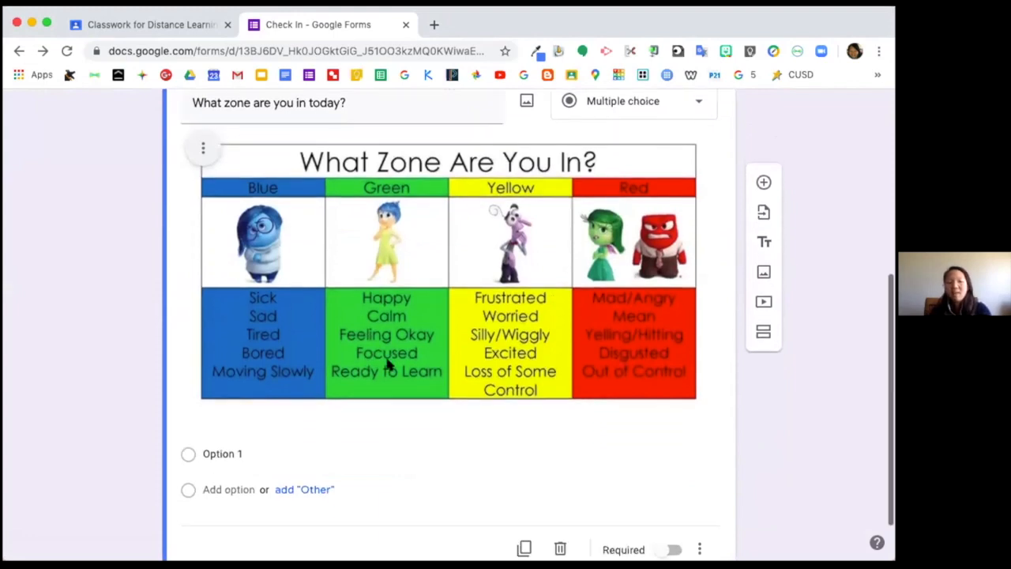
{"action": "left_click", "coordinate": [223, 452]}
{"action": "type", "text": "Blue"}
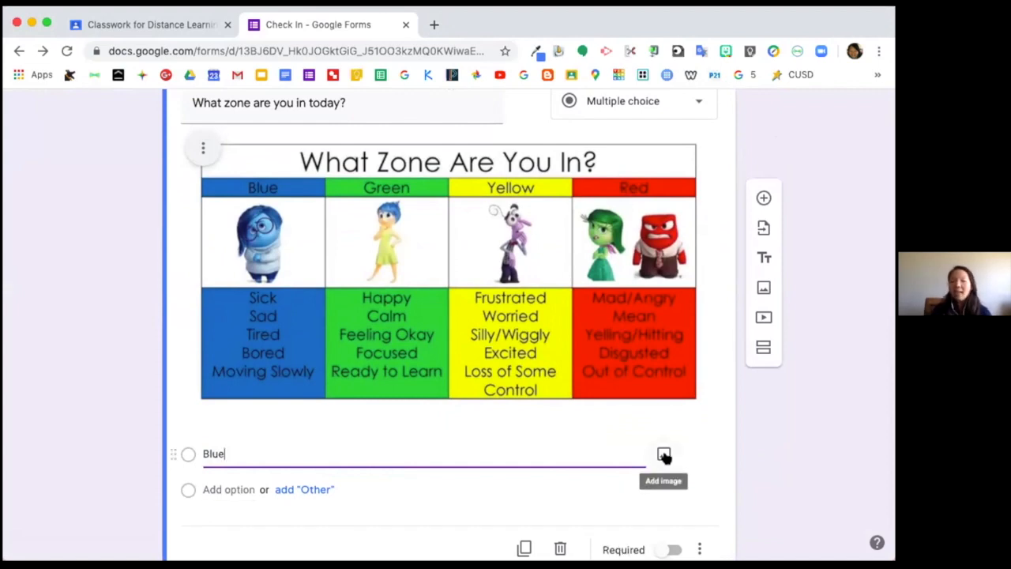
{"action": "left_click", "coordinate": [663, 456]}
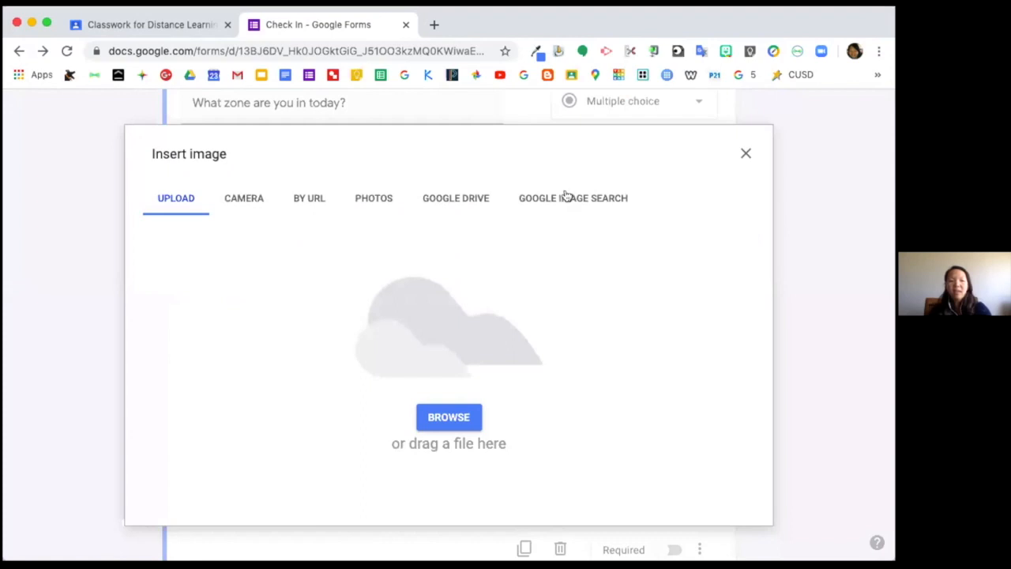
{"action": "left_click", "coordinate": [567, 198]}
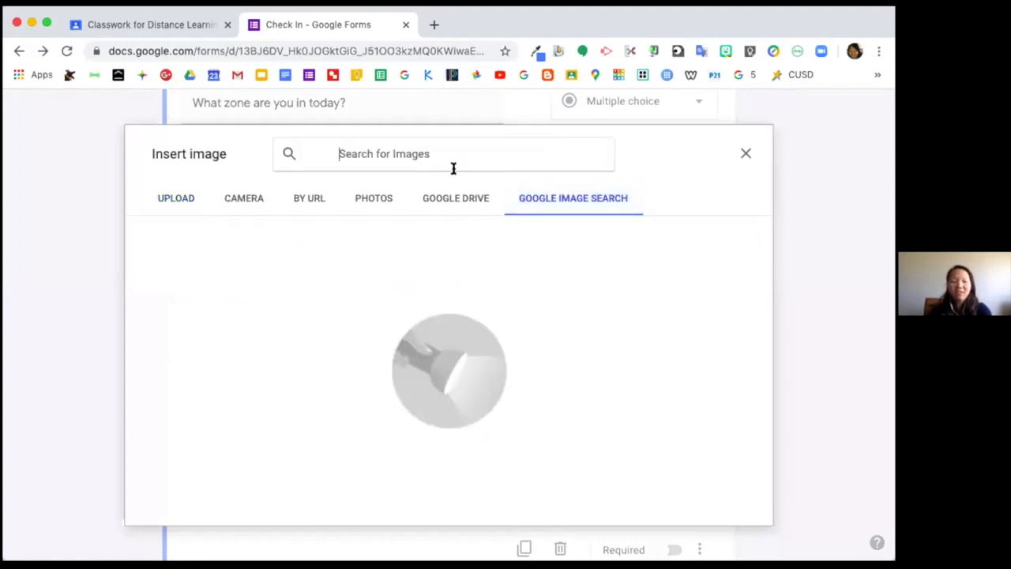
{"action": "type", "text": "blue"}
{"action": "left_click", "coordinate": [375, 194]}
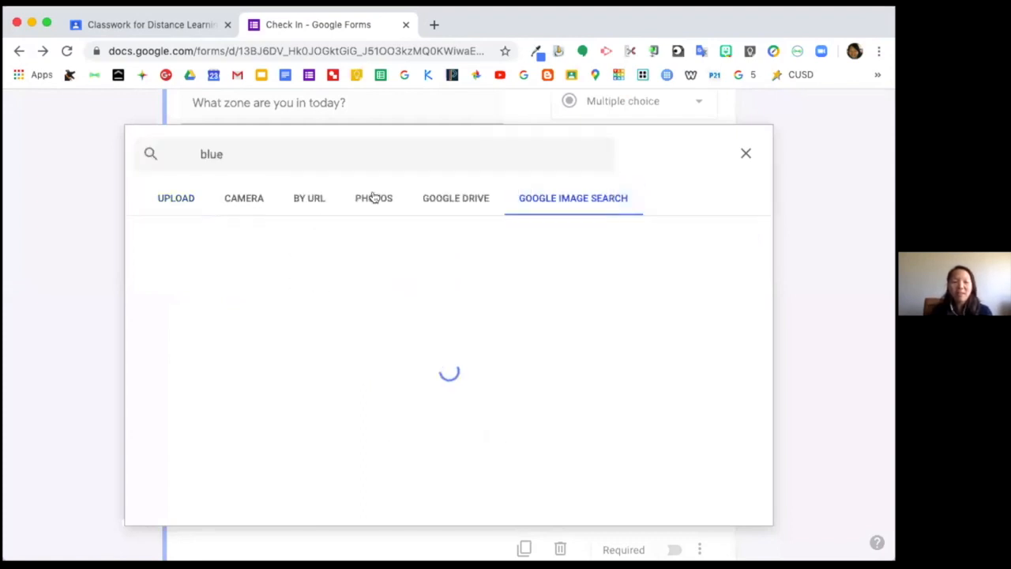
{"action": "left_click", "coordinate": [202, 265]}
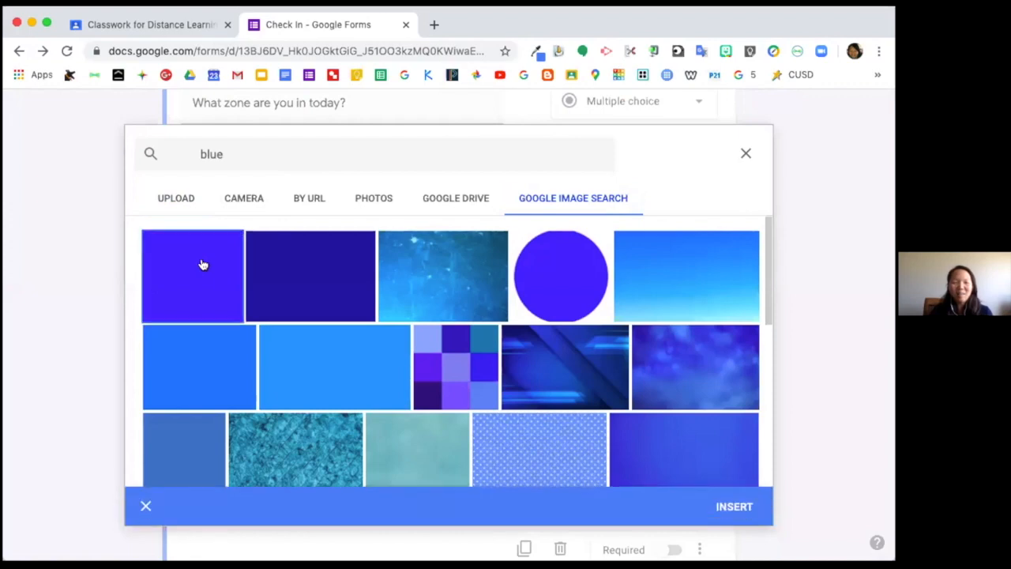
{"action": "left_click", "coordinate": [735, 506]}
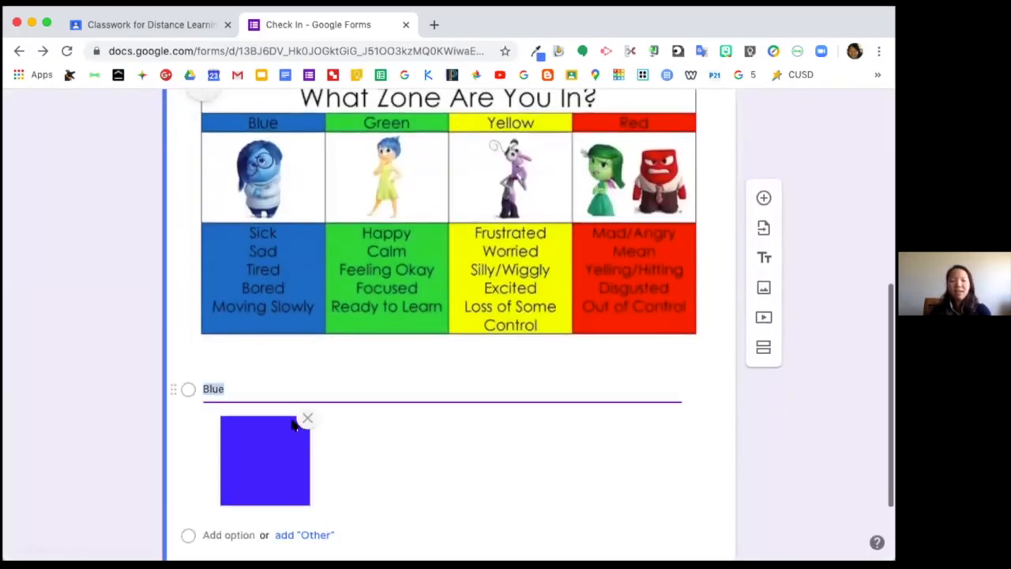
- Add a second option "Green" with a light green image found by a Google image search for "green"
{"action": "scroll", "coordinate": [341, 454], "scroll_direction": "down", "scroll_amount": 3}
{"action": "left_click", "coordinate": [216, 426]}
{"action": "type", "text": "Green"}
{"action": "left_click", "coordinate": [664, 429]}
{"action": "left_click", "coordinate": [661, 435]}
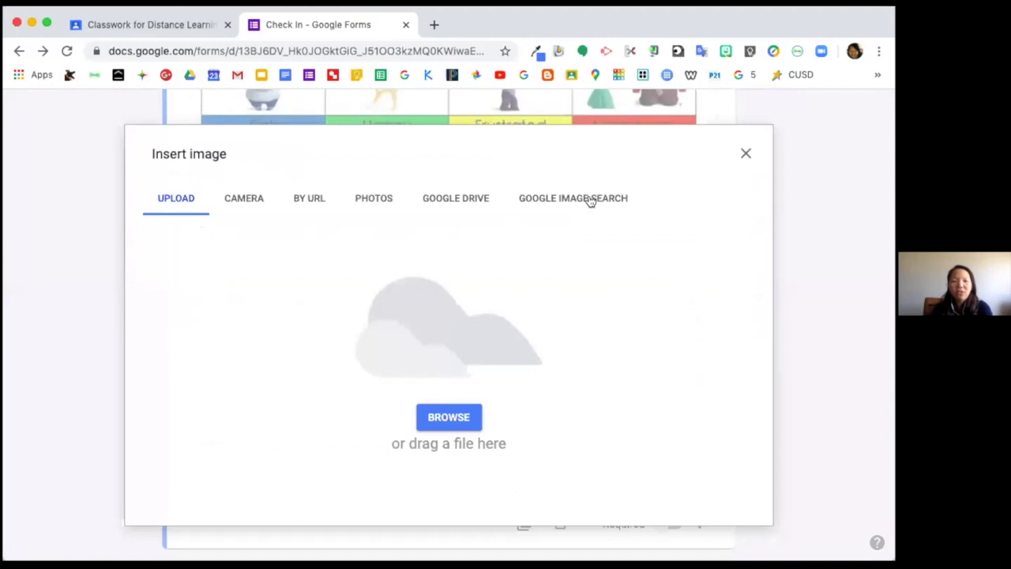
{"action": "left_click", "coordinate": [590, 201]}
{"action": "type", "text": "green"}
{"action": "key", "text": "Return"}
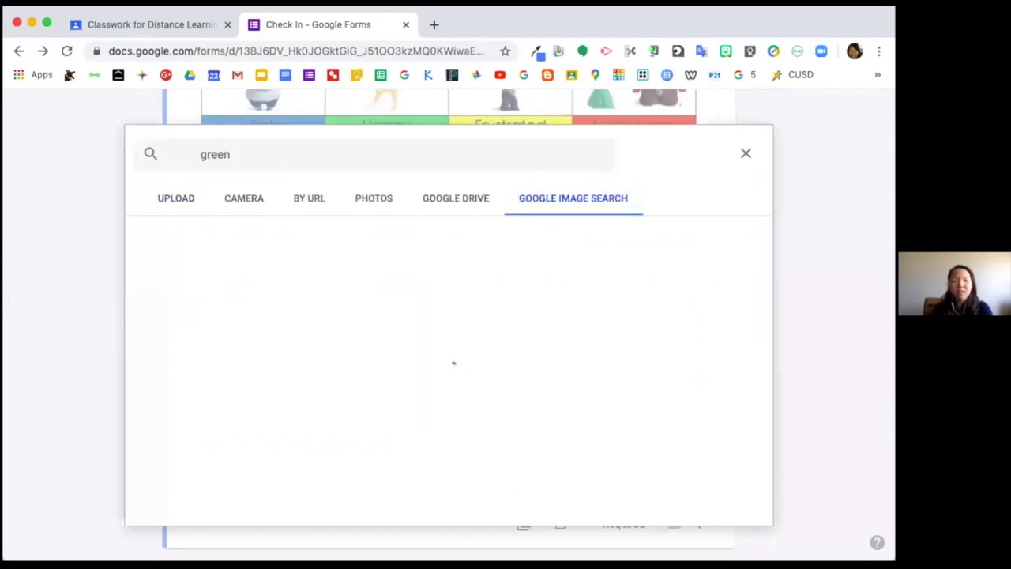
{"action": "left_click", "coordinate": [170, 297]}
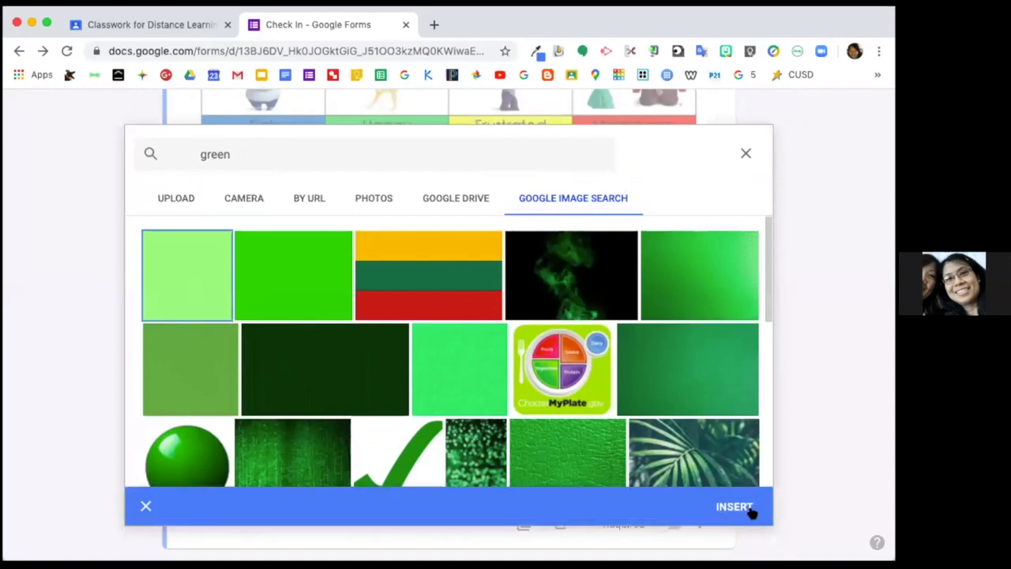
{"action": "left_click", "coordinate": [733, 506]}
- Add a third option "Yellow" with a plain yellow image found by a Google image search for "yellow"
{"action": "scroll", "coordinate": [537, 378], "scroll_direction": "down", "scroll_amount": 1}
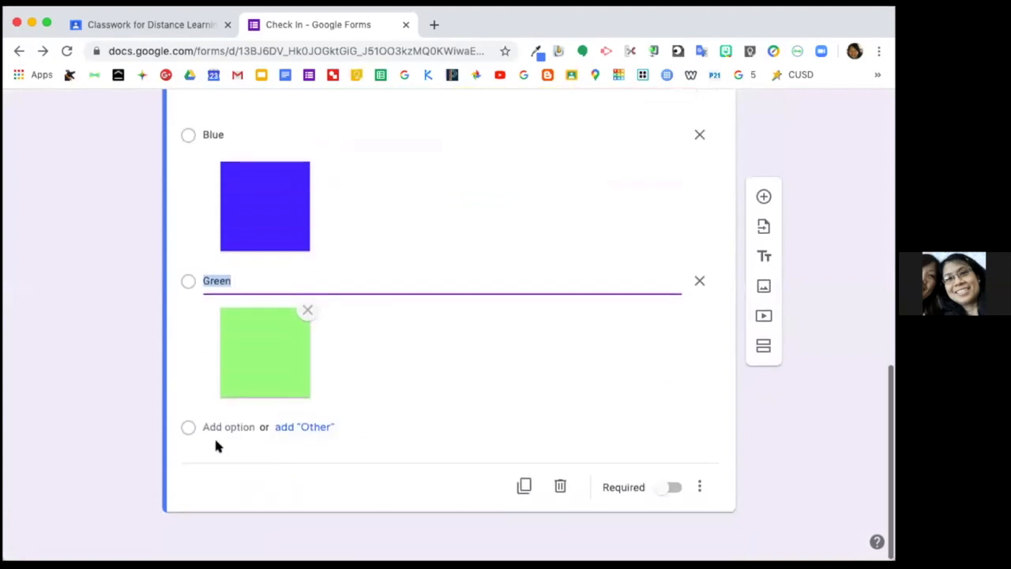
{"action": "left_click", "coordinate": [217, 427]}
{"action": "type", "text": "Yellow"}
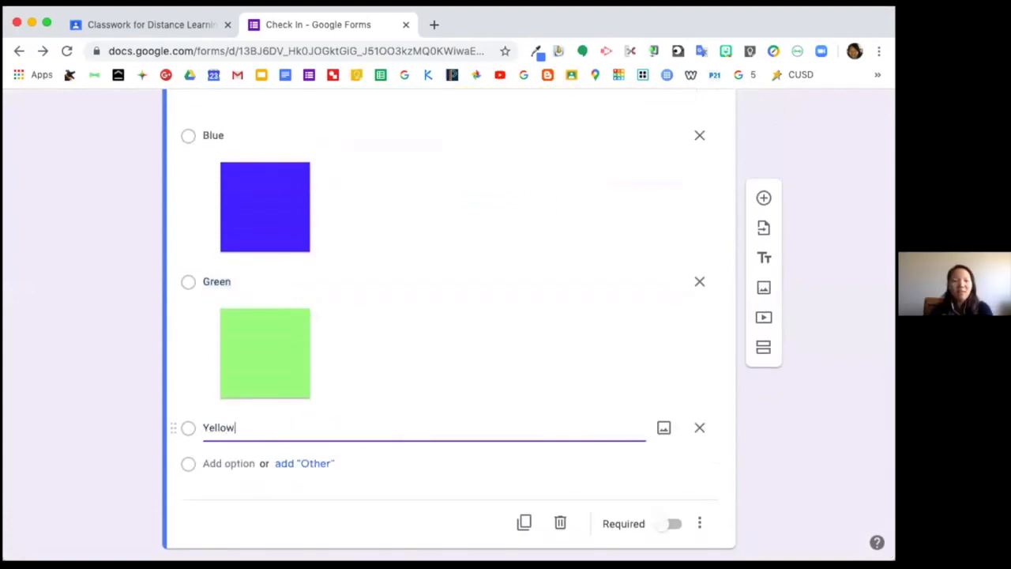
{"action": "left_click", "coordinate": [664, 428]}
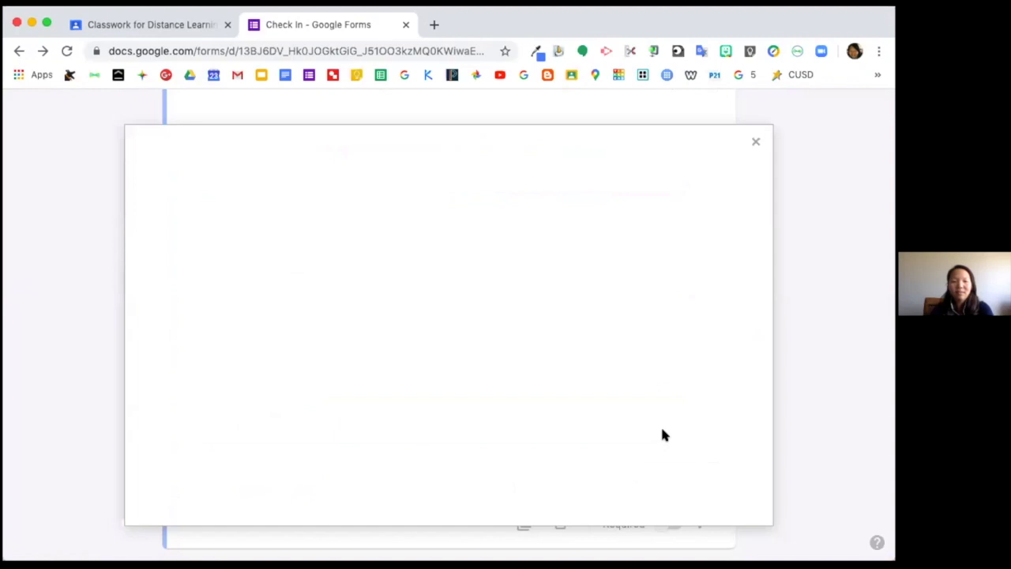
{"action": "left_click", "coordinate": [536, 203]}
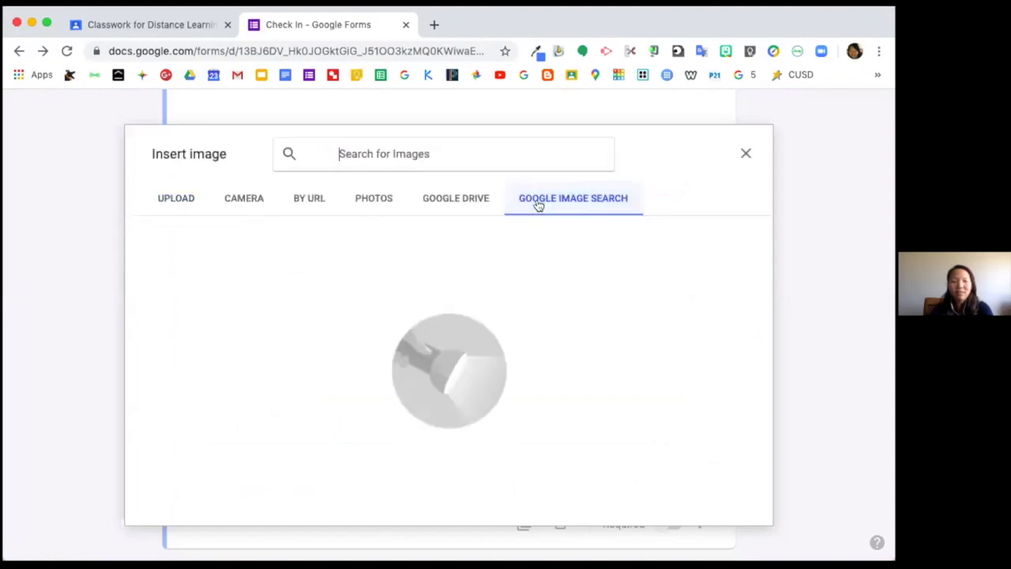
{"action": "type", "text": "yellow"}
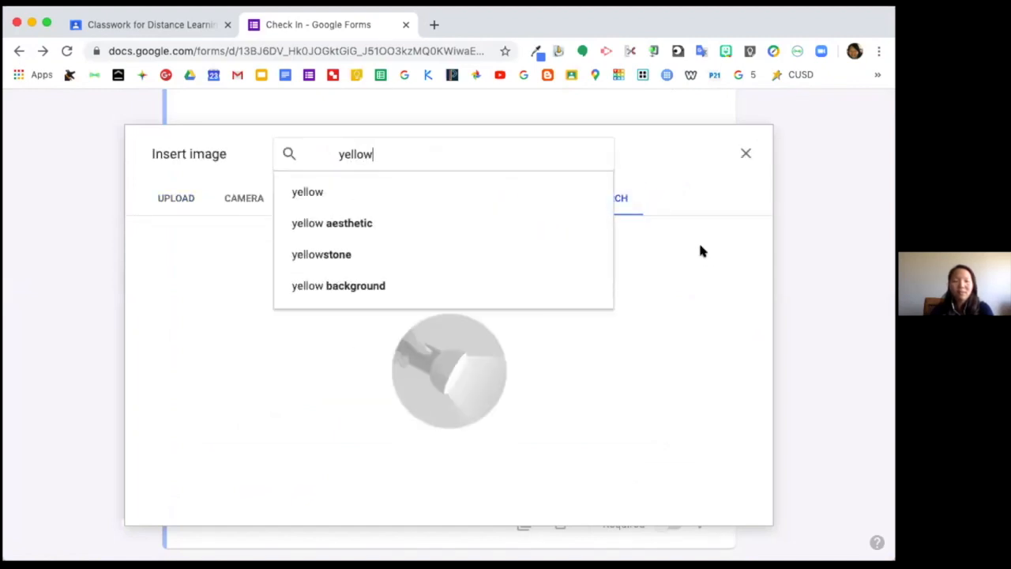
{"action": "left_click", "coordinate": [475, 195]}
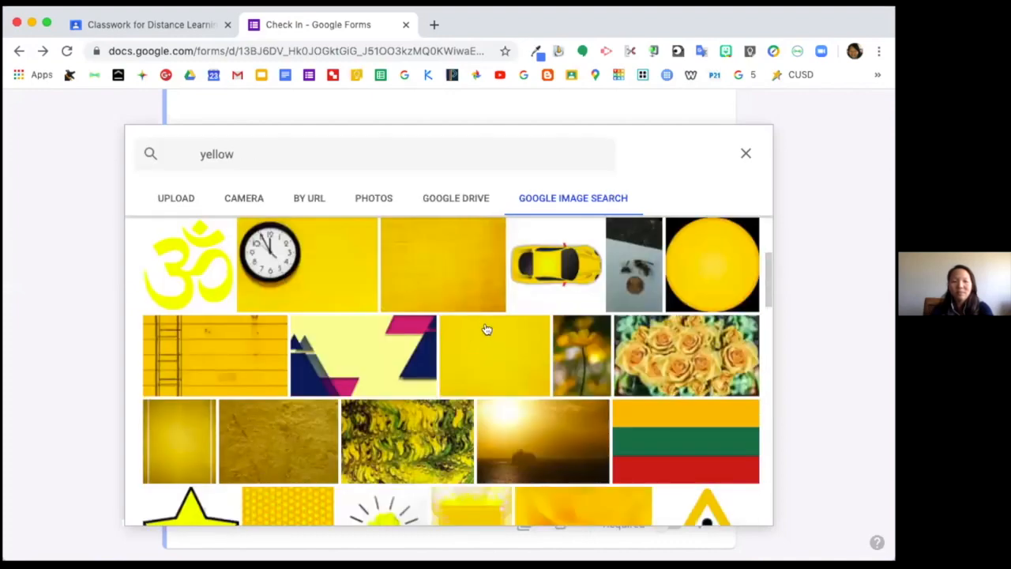
{"action": "scroll", "coordinate": [485, 328], "scroll_direction": "down", "scroll_amount": 2}
{"action": "scroll", "coordinate": [488, 334], "scroll_direction": "down", "scroll_amount": 3}
{"action": "left_click", "coordinate": [264, 454]}
{"action": "scroll", "coordinate": [444, 394], "scroll_direction": "down", "scroll_amount": 3}
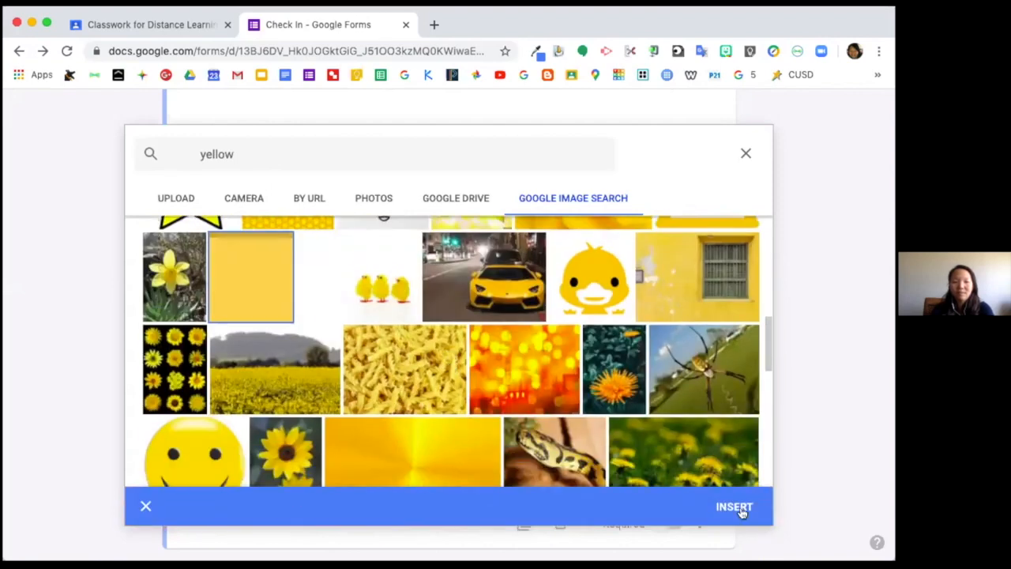
{"action": "left_click", "coordinate": [735, 506]}
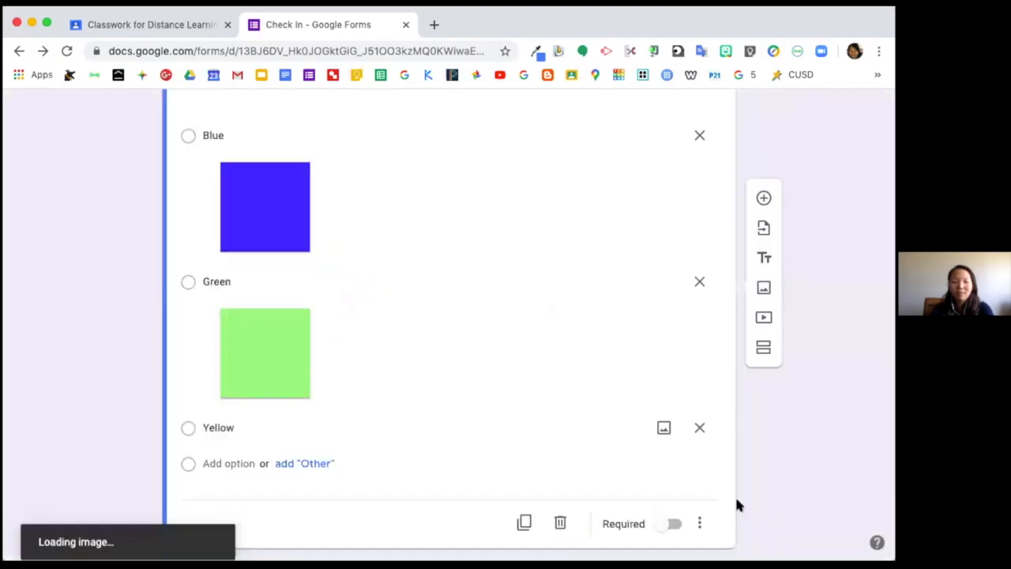
- Add a fourth option "Red" without an image and make the zone question required
{"action": "left_click", "coordinate": [248, 463]}
{"action": "type", "text": "Red"}
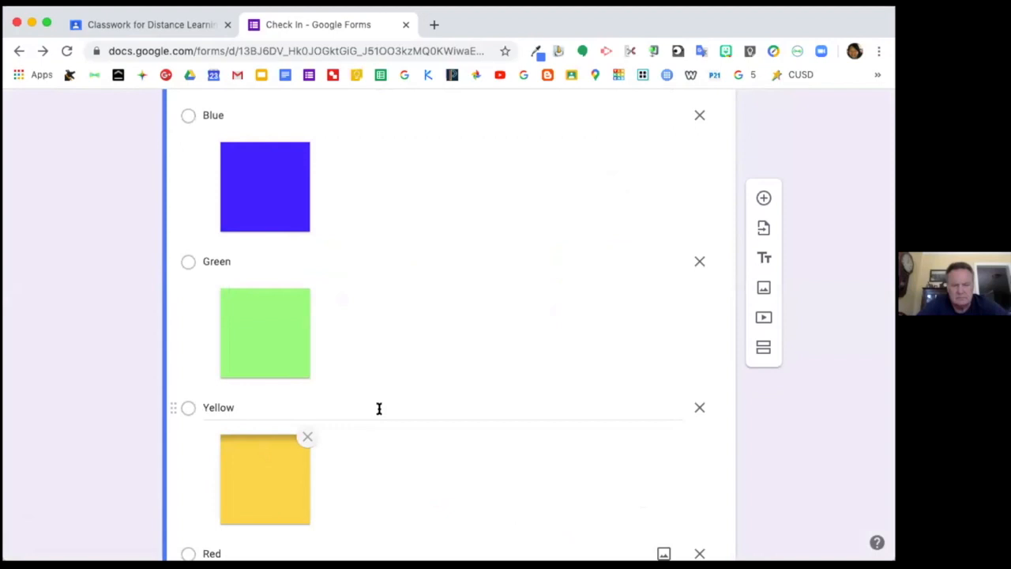
{"action": "scroll", "coordinate": [387, 408], "scroll_direction": "down", "scroll_amount": 2}
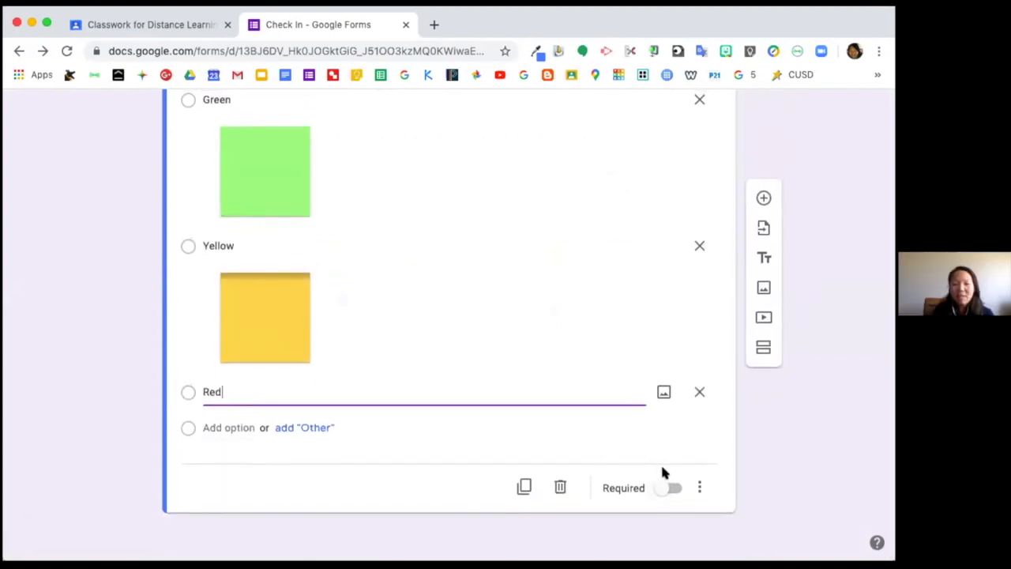
{"action": "left_click", "coordinate": [672, 488]}
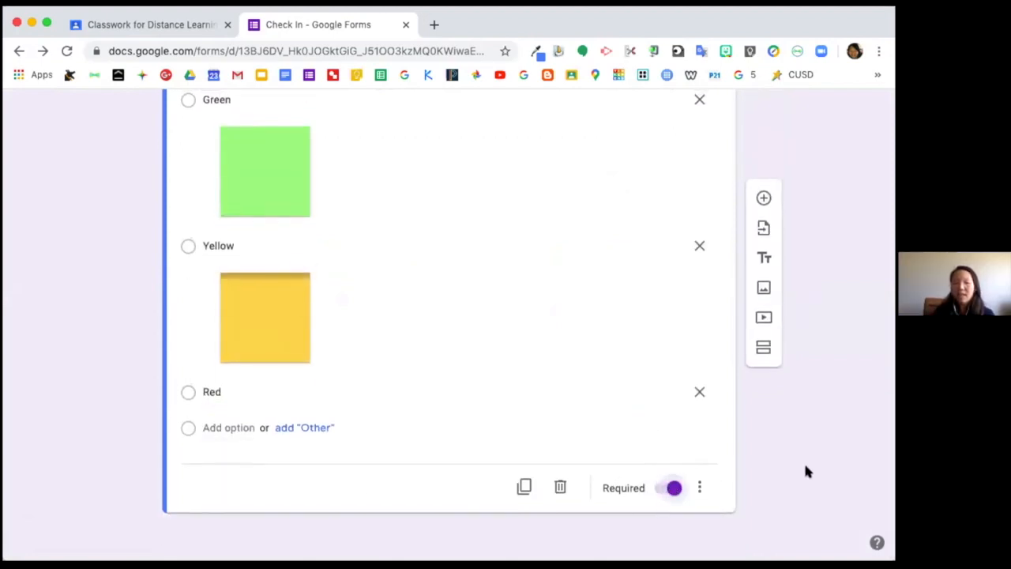
- Add a new question reading "How did you practice self-care today?" and accept Paragraph as its type
{"action": "left_click", "coordinate": [764, 199]}
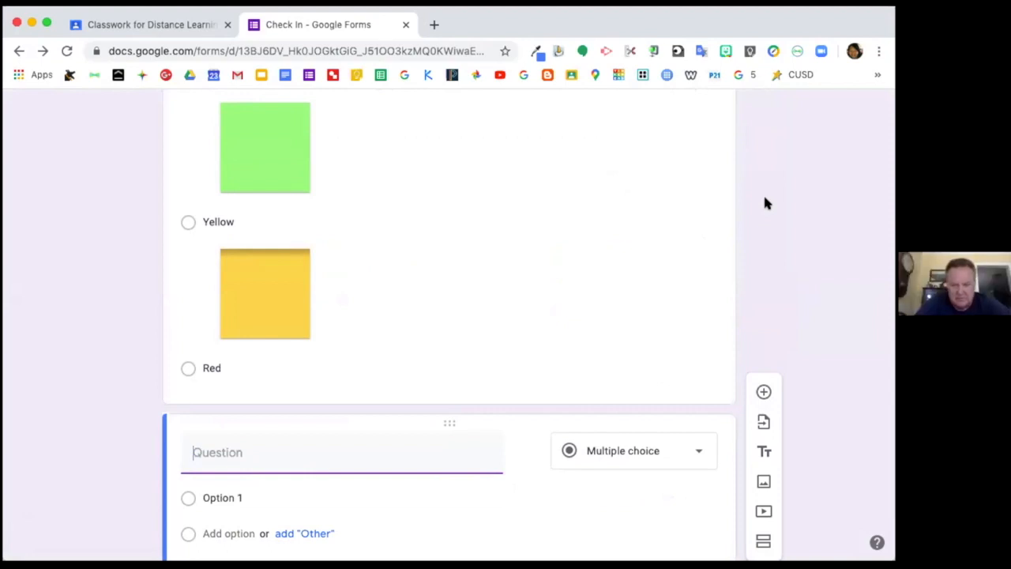
{"action": "scroll", "coordinate": [592, 254], "scroll_direction": "down", "scroll_amount": 2}
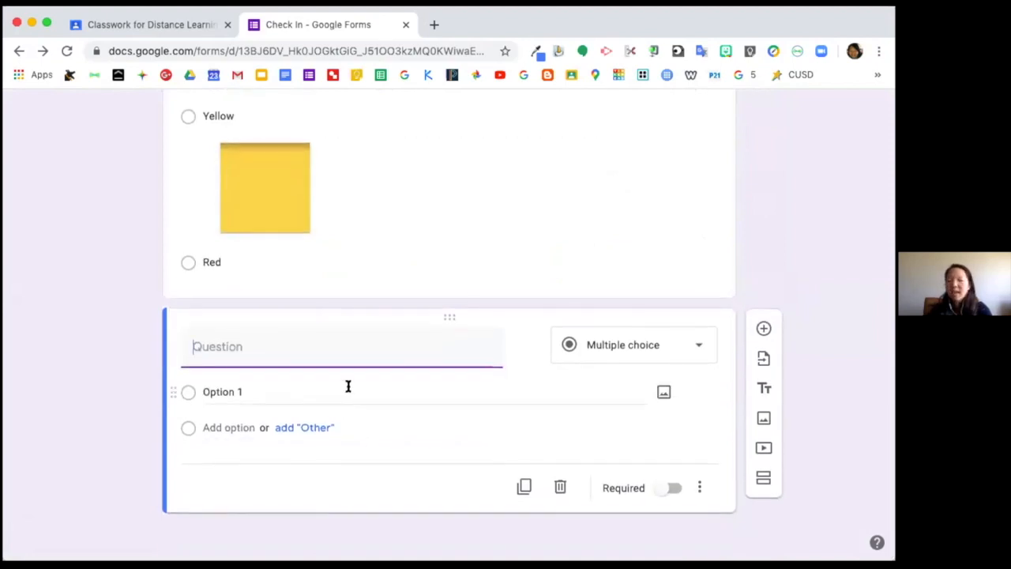
{"action": "type", "text": "How did y"}
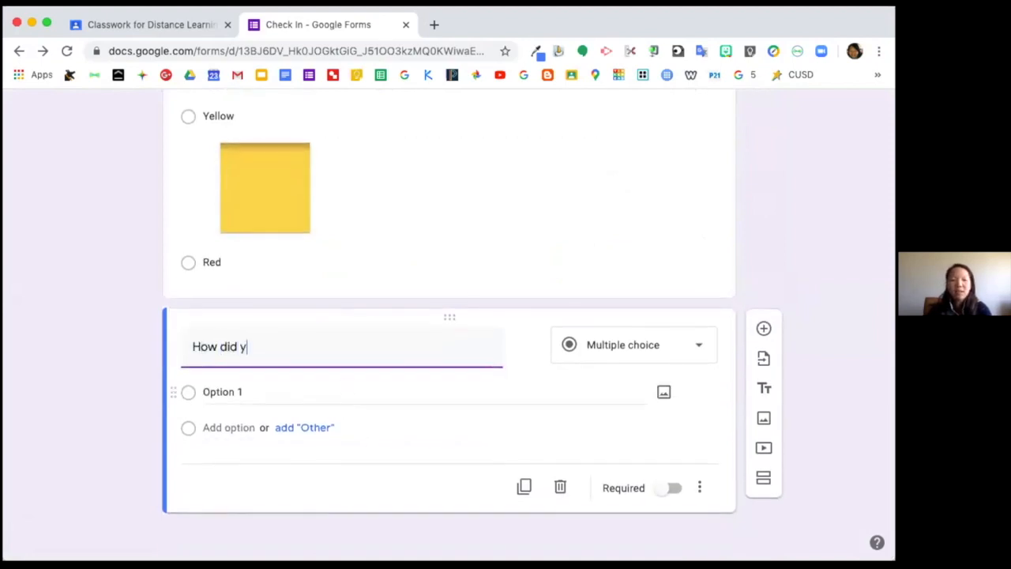
{"action": "type", "text": "ou practice"}
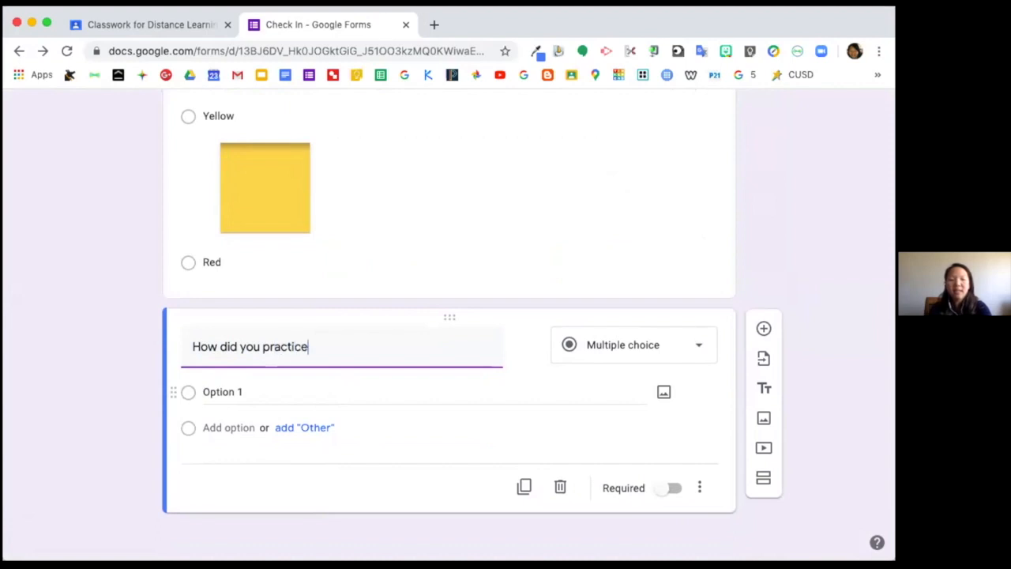
{"action": "type", "text": " sel-"}
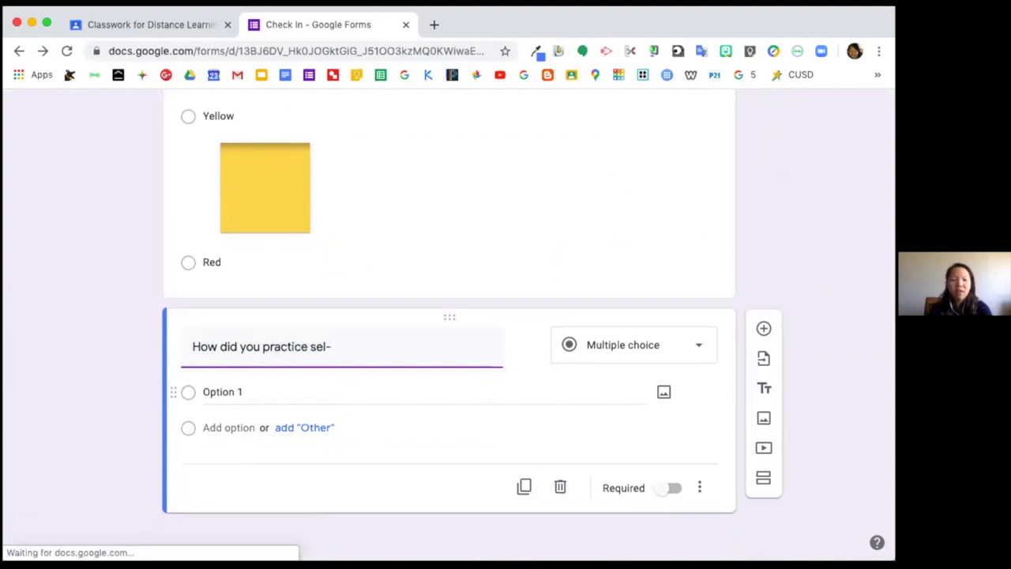
{"action": "key", "text": "BackSpace"}
{"action": "type", "text": "f-care today"}
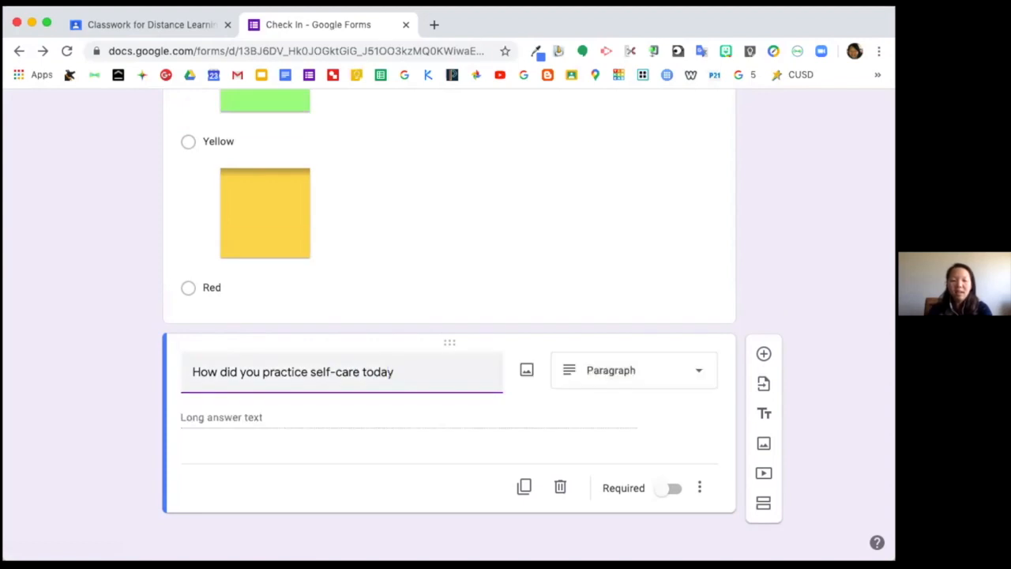
{"action": "type", "text": "?"}
{"action": "left_click", "coordinate": [566, 378]}
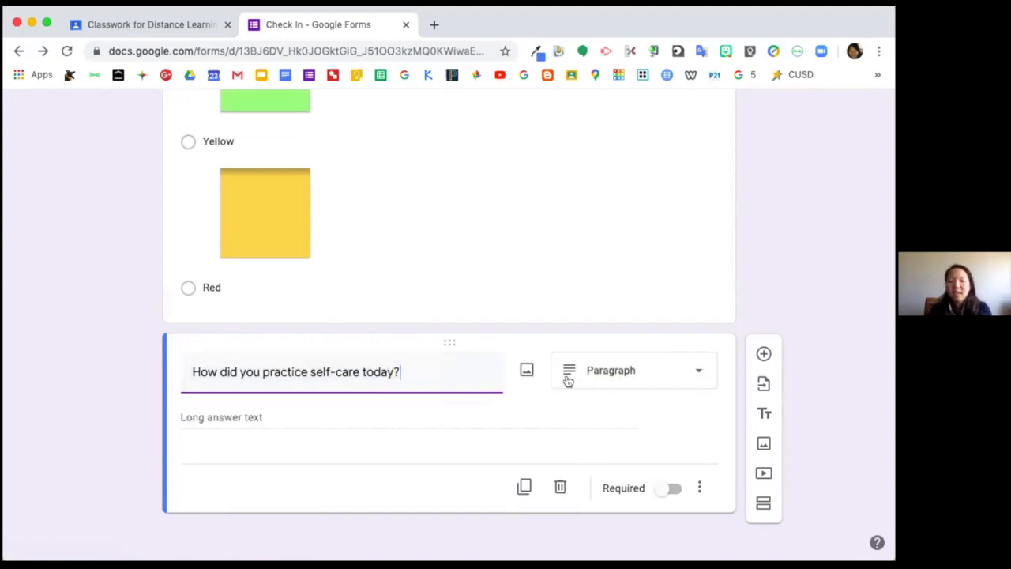
- Change the self-care question's type to Checkboxes and enter "I took a walk" as its first option
{"action": "left_click", "coordinate": [652, 250]}
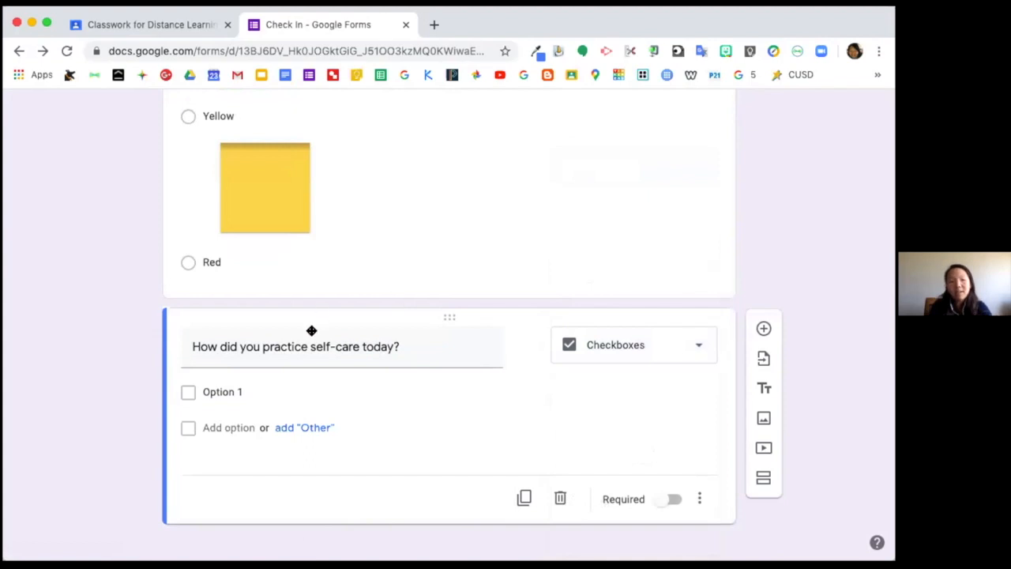
{"action": "left_click", "coordinate": [243, 389]}
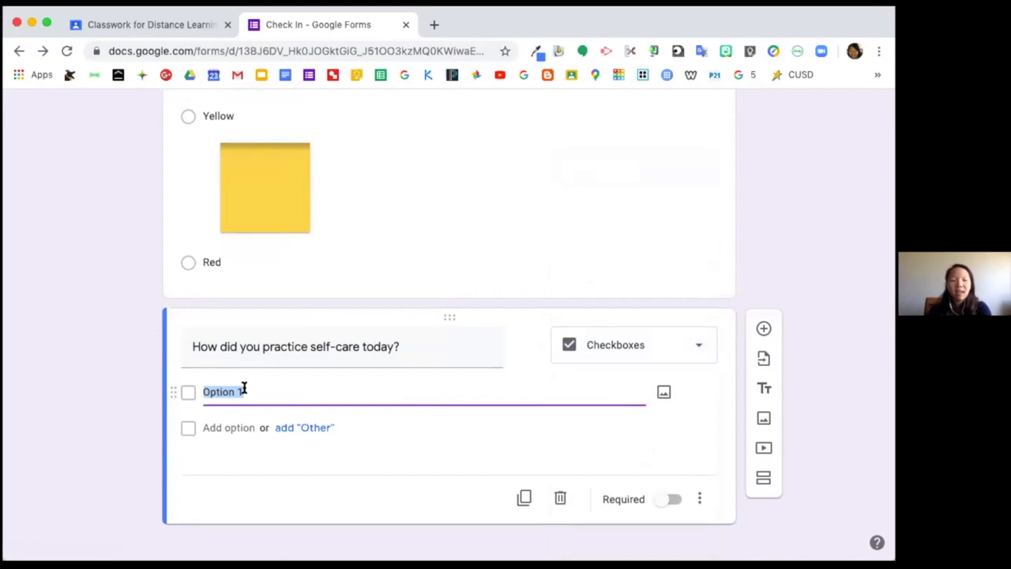
{"action": "type", "text": "I took a"}
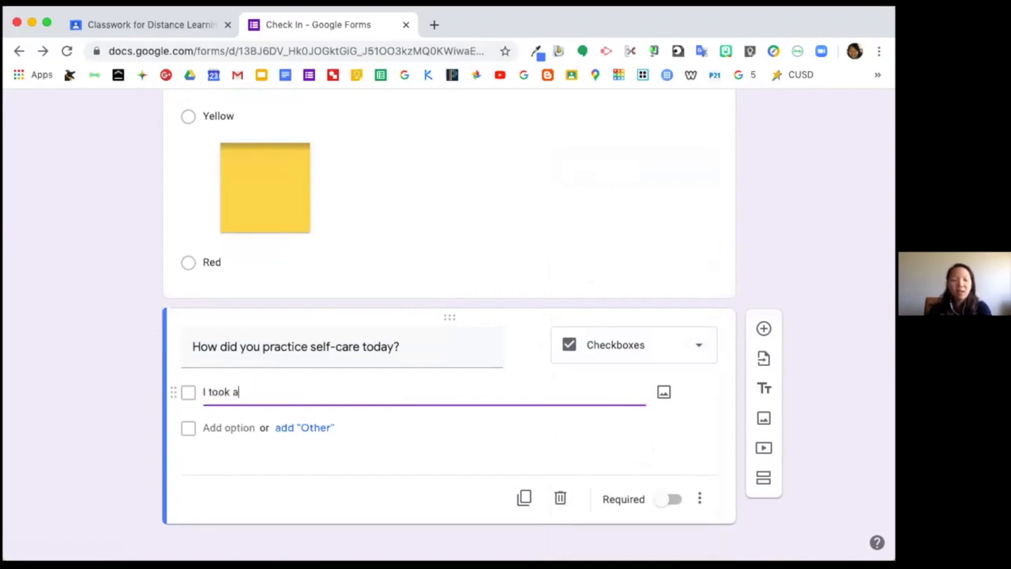
{"action": "type", "text": " walk"}
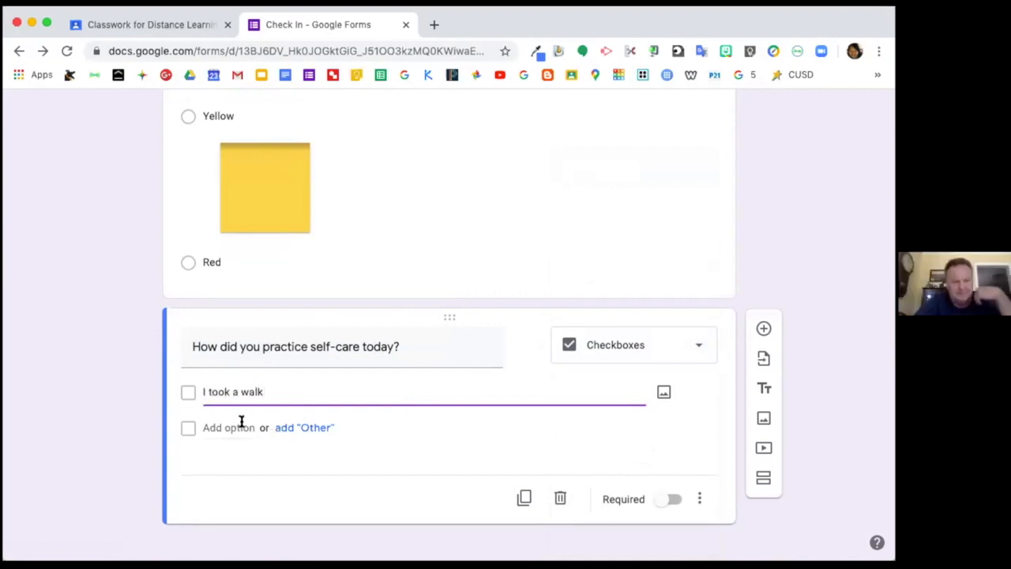
- Add the options "I talked to a friend" and "I learned something new" to the self-care question
{"action": "left_click", "coordinate": [241, 425]}
{"action": "type", "text": "I talke"}
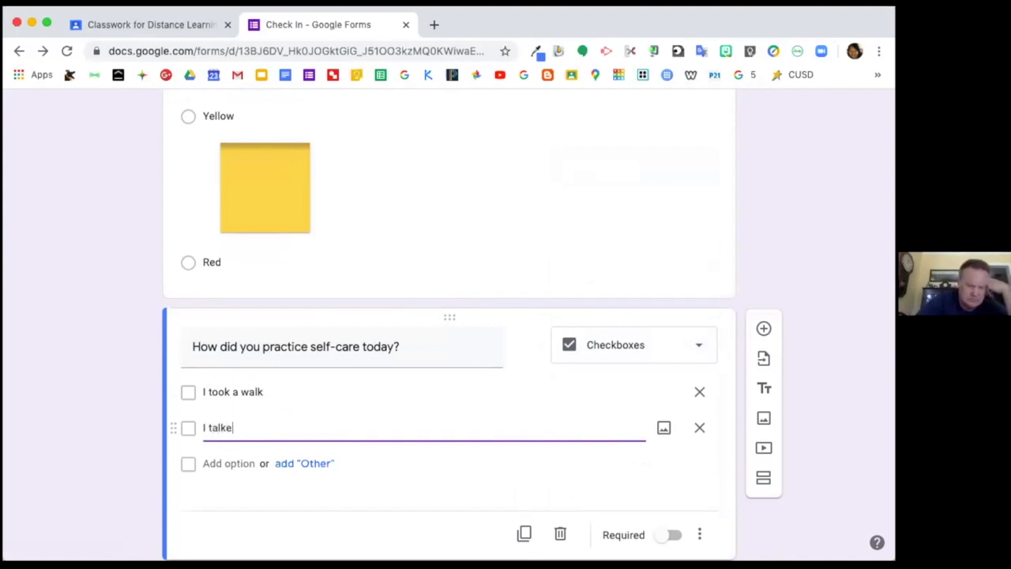
{"action": "type", "text": "d to a friend"}
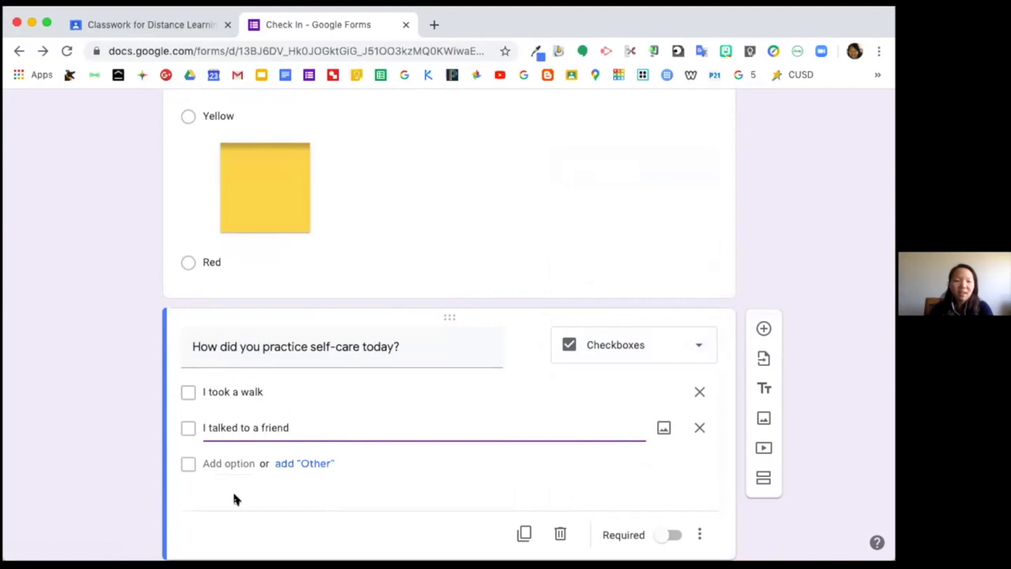
{"action": "left_click", "coordinate": [228, 464]}
{"action": "type", "text": "I learned "}
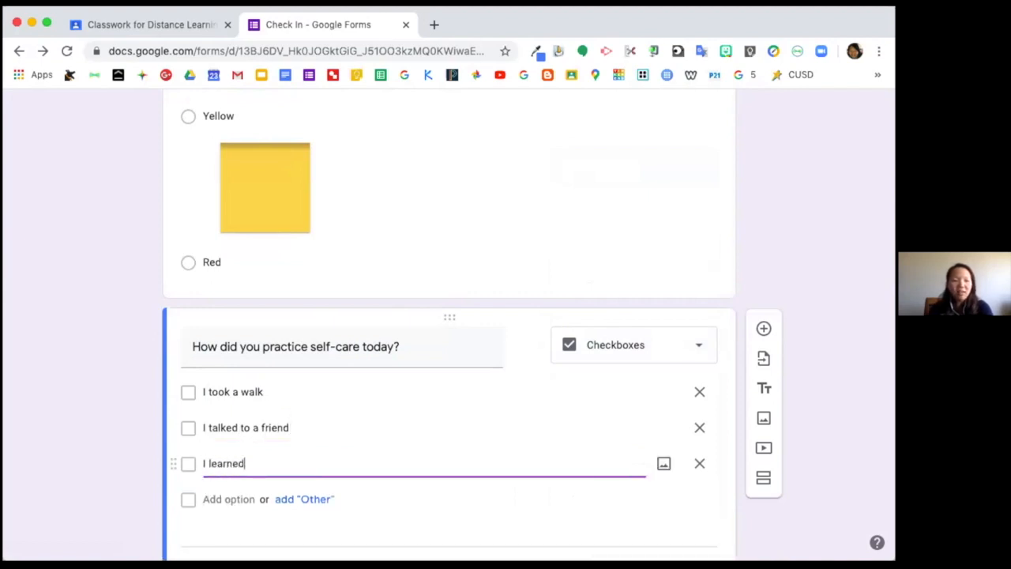
{"action": "type", "text": "something new"}
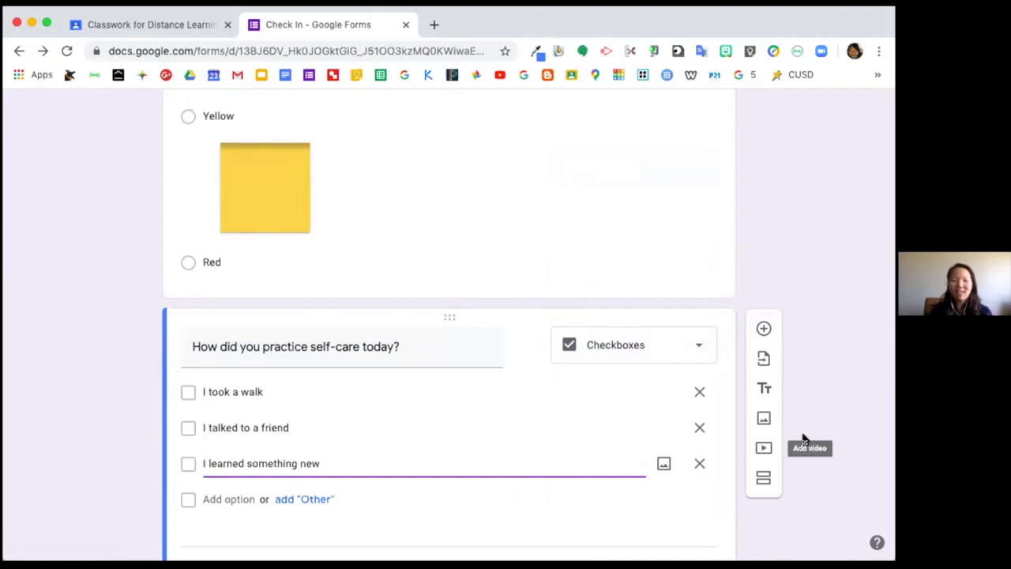
{"action": "left_click", "coordinate": [804, 439]}
- Add a Paragraph question reading "Anything you want to share?" below the self-care question
{"action": "scroll", "coordinate": [803, 438], "scroll_direction": "down", "scroll_amount": 2}
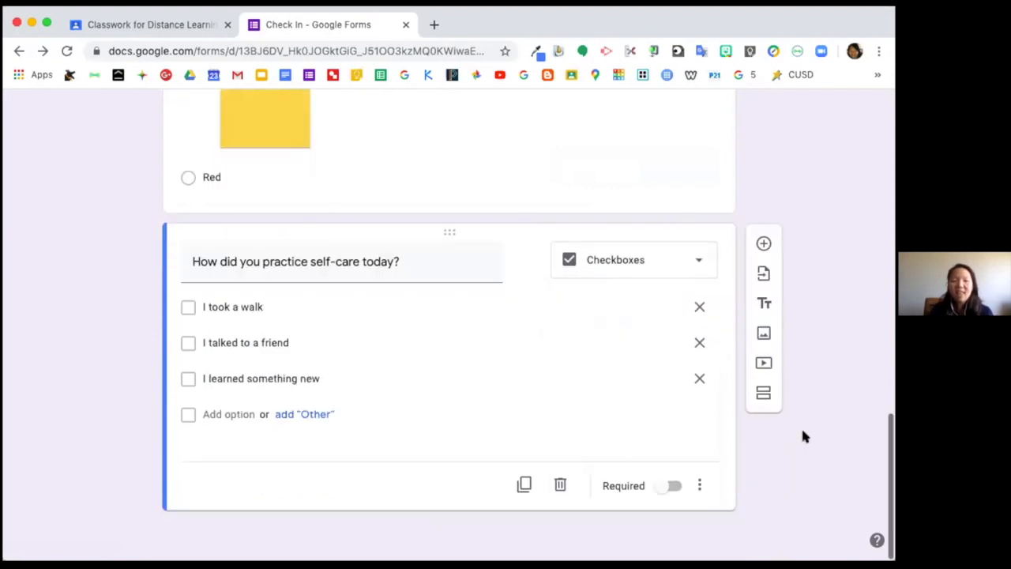
{"action": "left_click", "coordinate": [764, 248]}
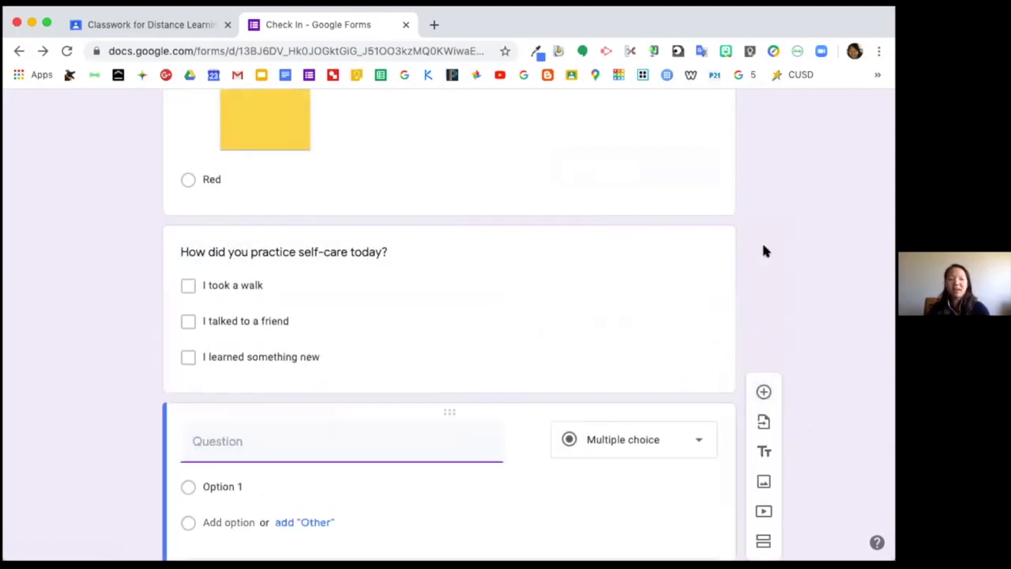
{"action": "type", "text": "Anything you "}
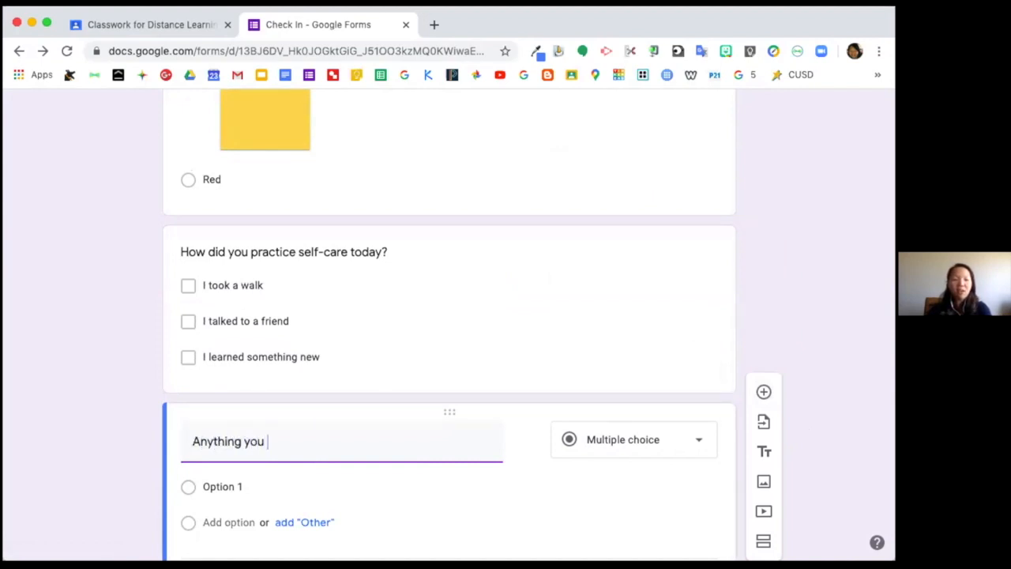
{"action": "type", "text": "want to sh"}
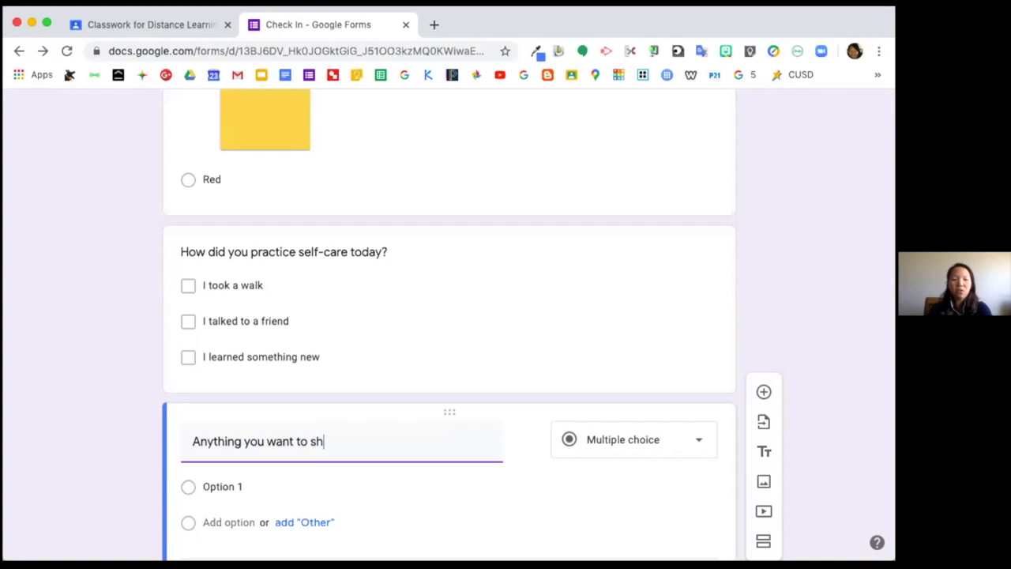
{"action": "type", "text": "are?"}
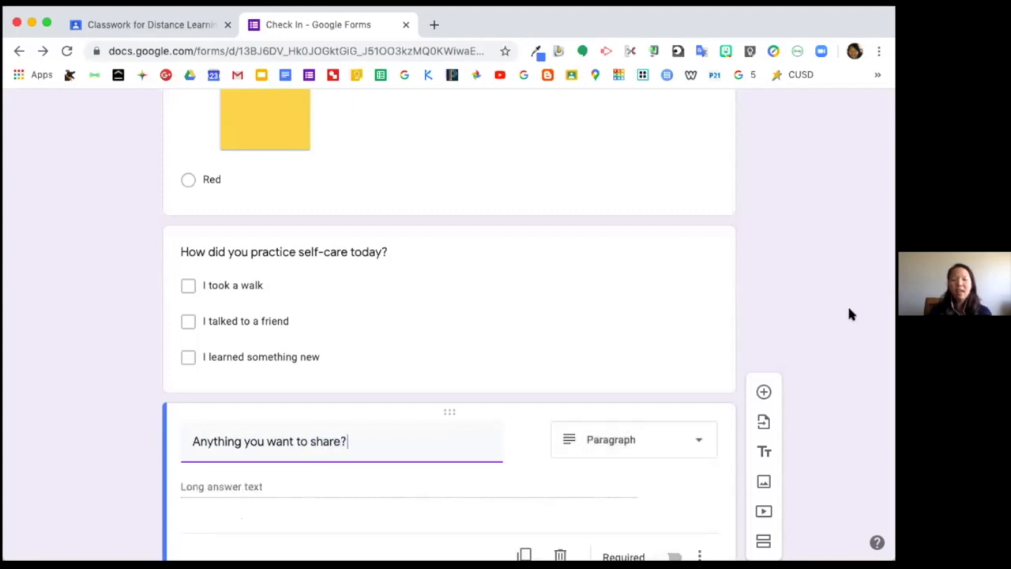
{"action": "scroll", "coordinate": [720, 321], "scroll_direction": "down", "scroll_amount": 2}
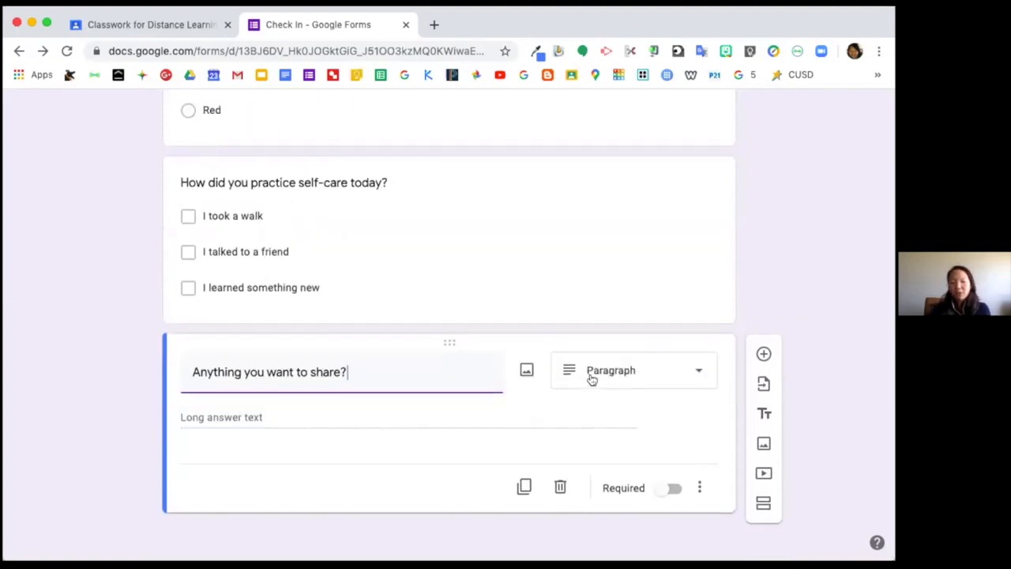
{"action": "left_click", "coordinate": [359, 418]}
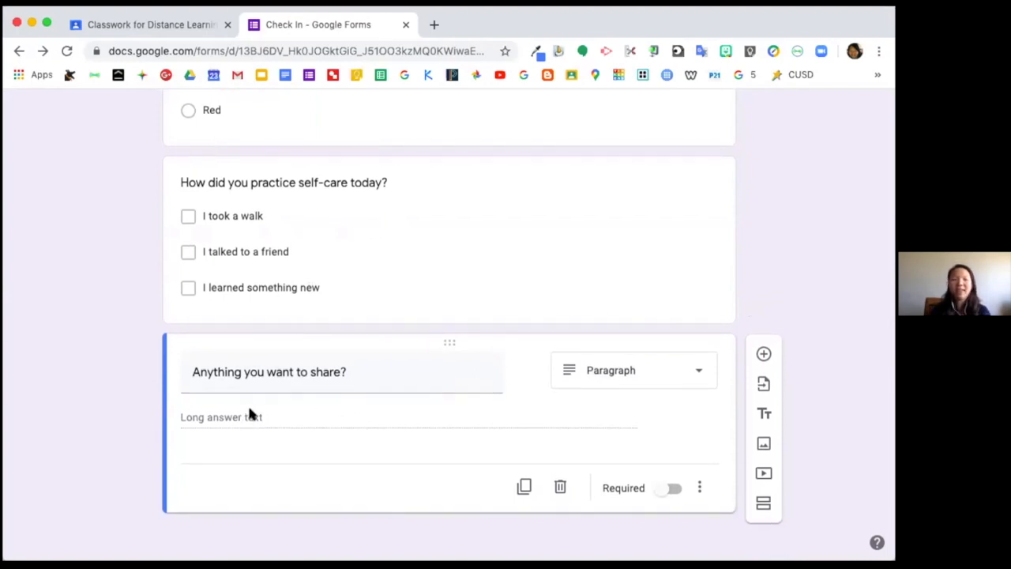
- Insert the colored pencils picture from the Work and School themes as the form's header image
{"action": "scroll", "coordinate": [792, 242], "scroll_direction": "up", "scroll_amount": 10}
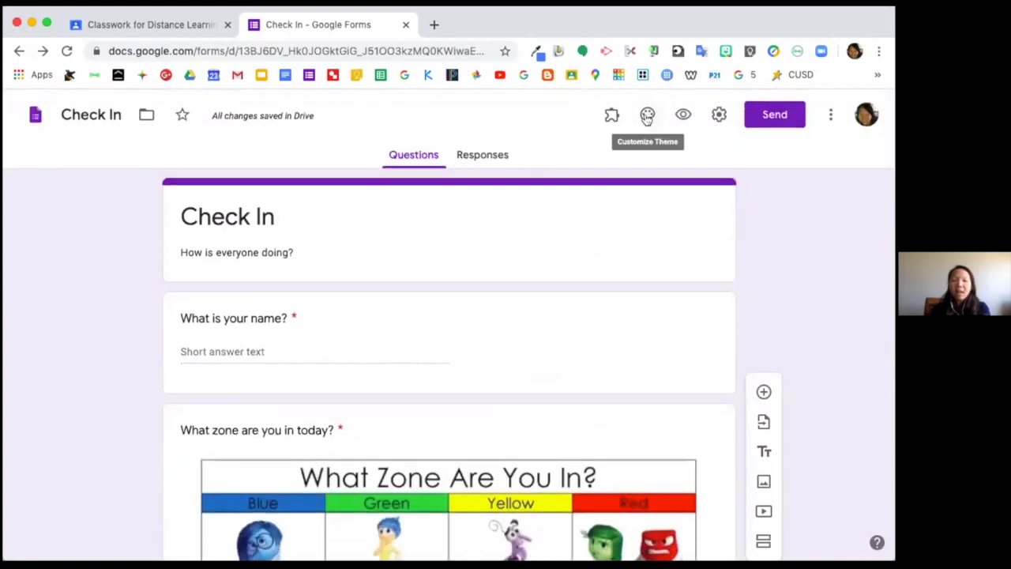
{"action": "left_click", "coordinate": [647, 116]}
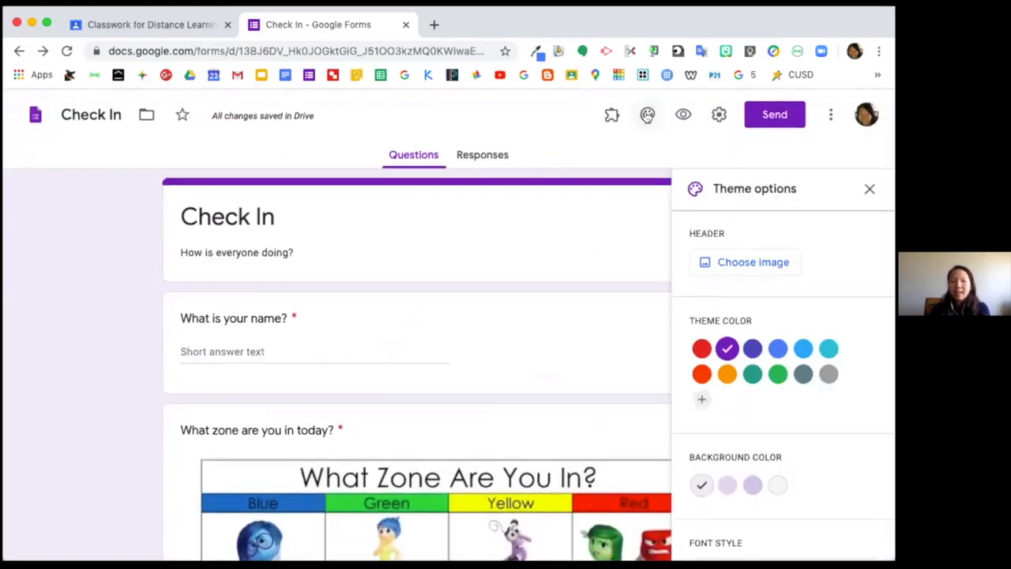
{"action": "left_click", "coordinate": [767, 264]}
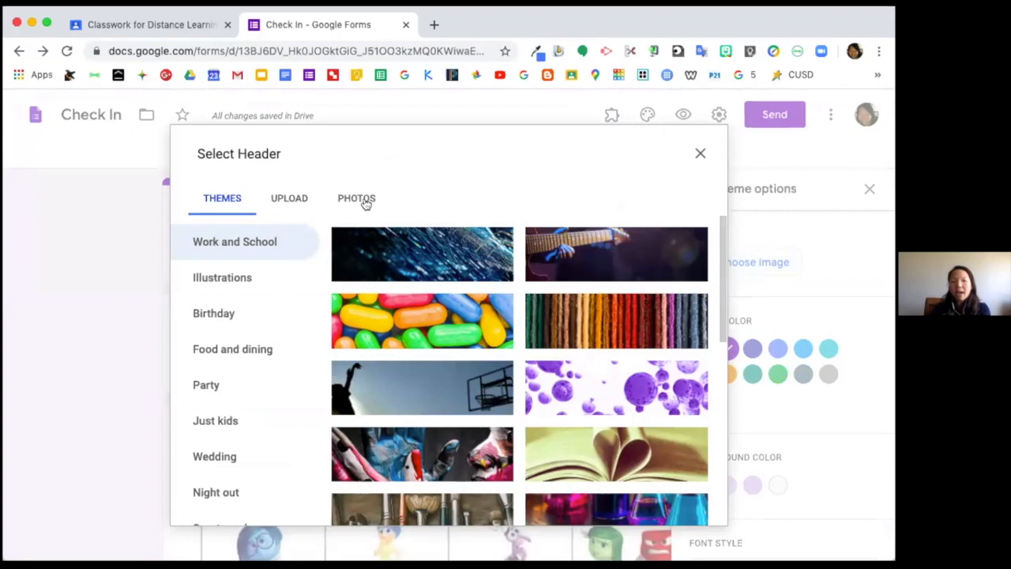
{"action": "scroll", "coordinate": [417, 354], "scroll_direction": "down", "scroll_amount": 3}
{"action": "scroll", "coordinate": [416, 354], "scroll_direction": "down", "scroll_amount": 4}
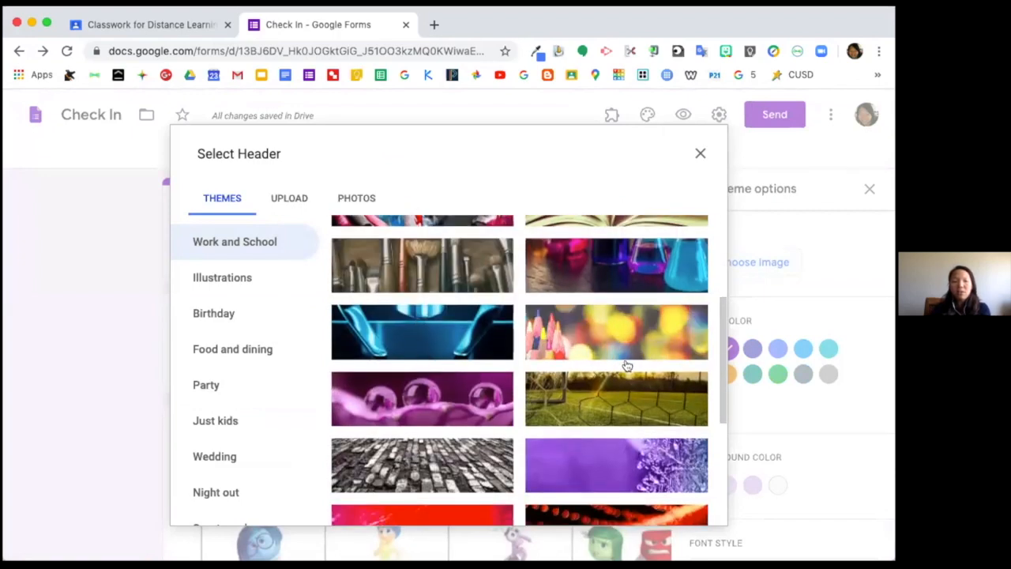
{"action": "left_click", "coordinate": [616, 346]}
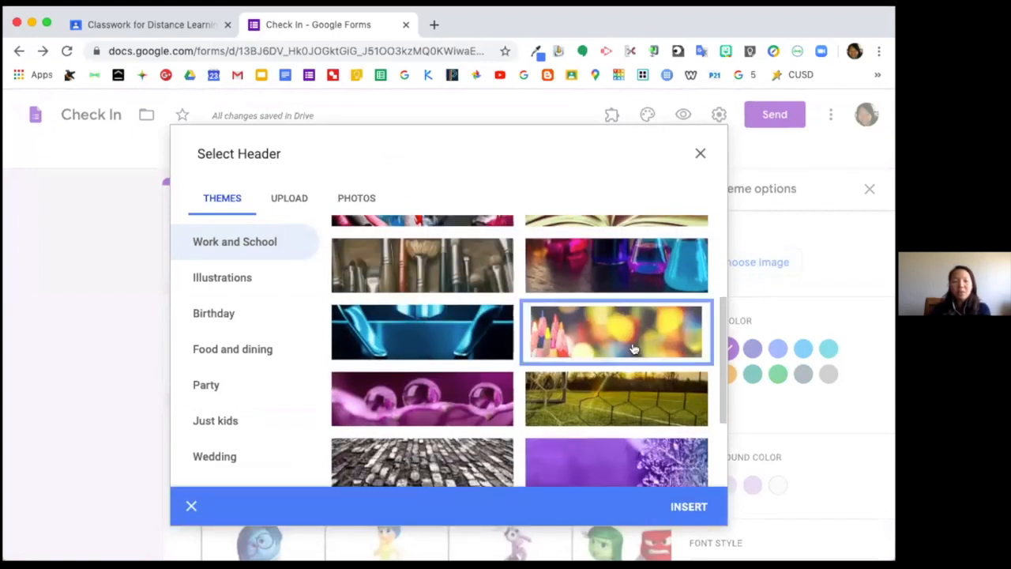
{"action": "left_click", "coordinate": [691, 506]}
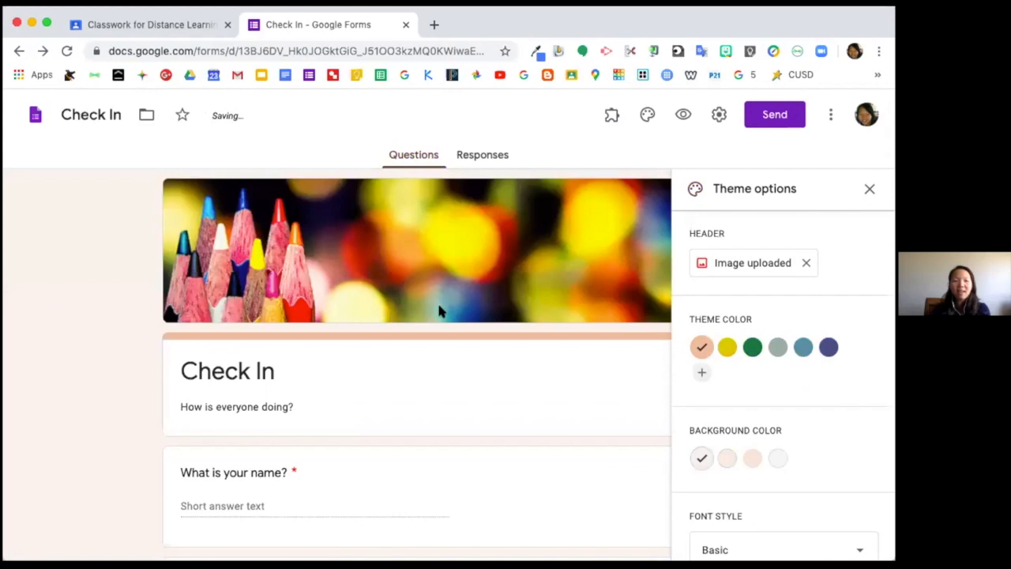
- Try the green theme color, settle on dark indigo for the form, and close the theme options
{"action": "scroll", "coordinate": [773, 399], "scroll_direction": "down", "scroll_amount": 1}
{"action": "scroll", "coordinate": [751, 324], "scroll_direction": "up", "scroll_amount": 1}
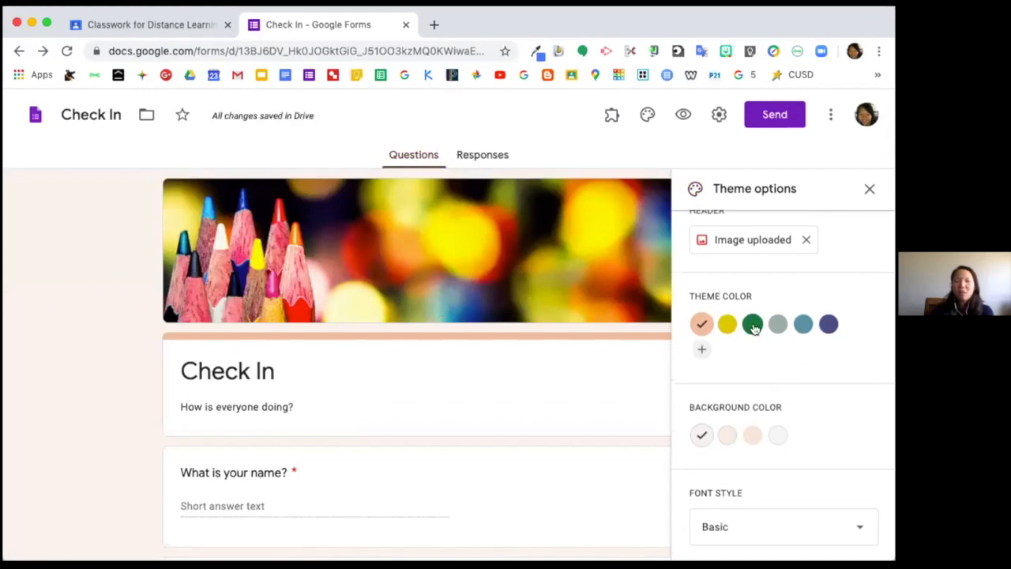
{"action": "left_click", "coordinate": [752, 326]}
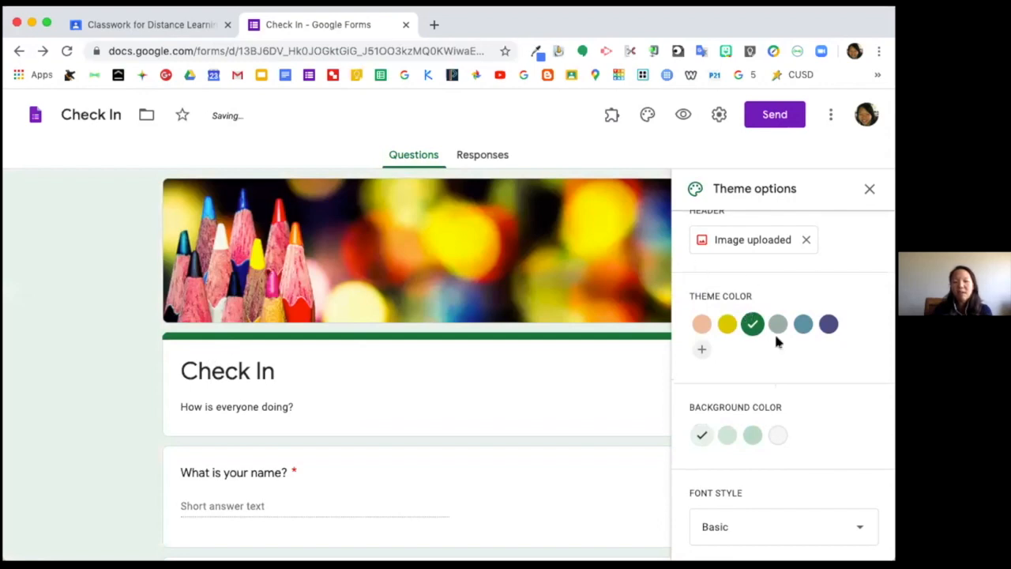
{"action": "left_click", "coordinate": [828, 324]}
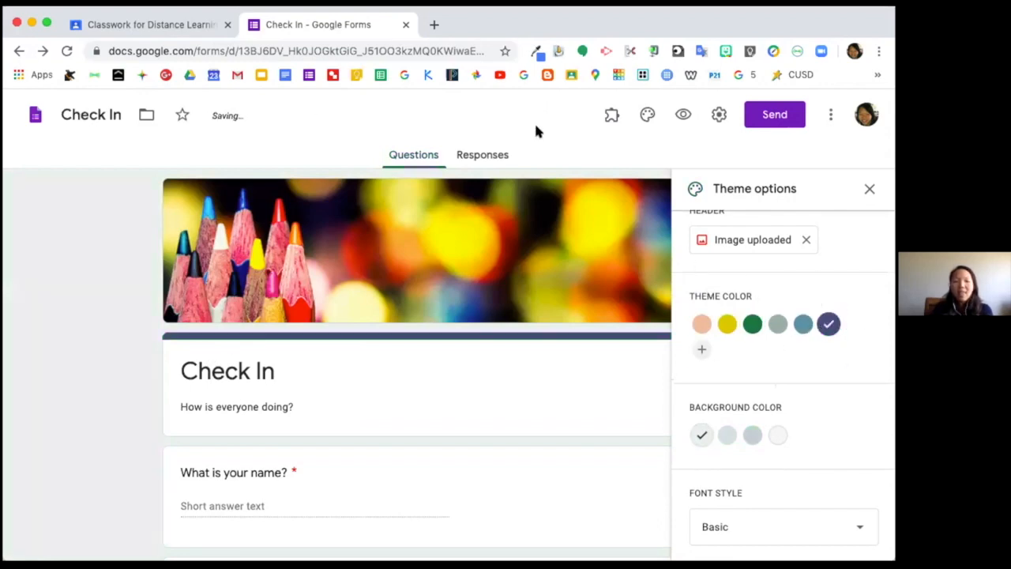
{"action": "left_click", "coordinate": [869, 189]}
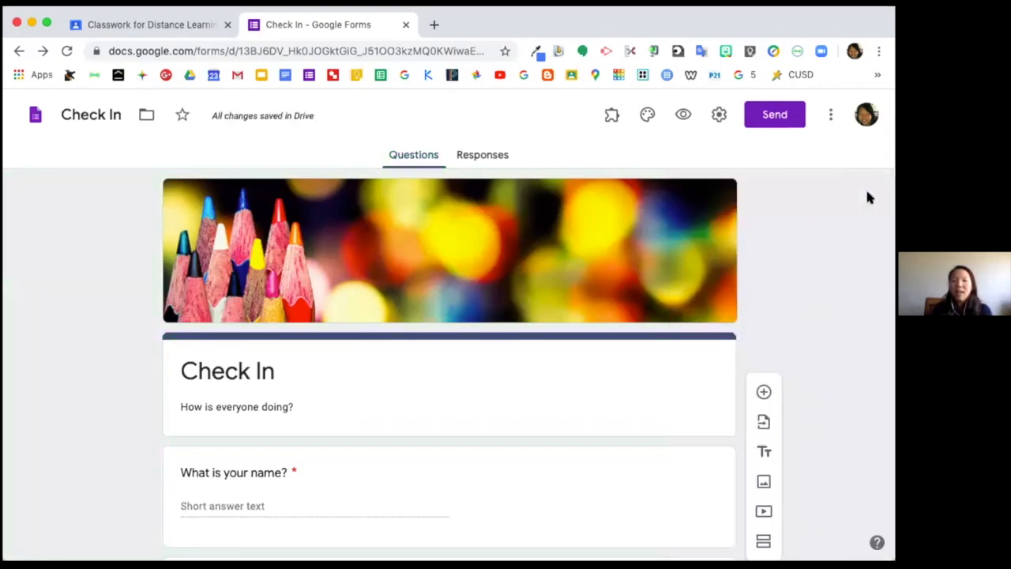
- Preview the form as respondents see it, check the header and zone color options, and close the preview
{"action": "left_click", "coordinate": [682, 116]}
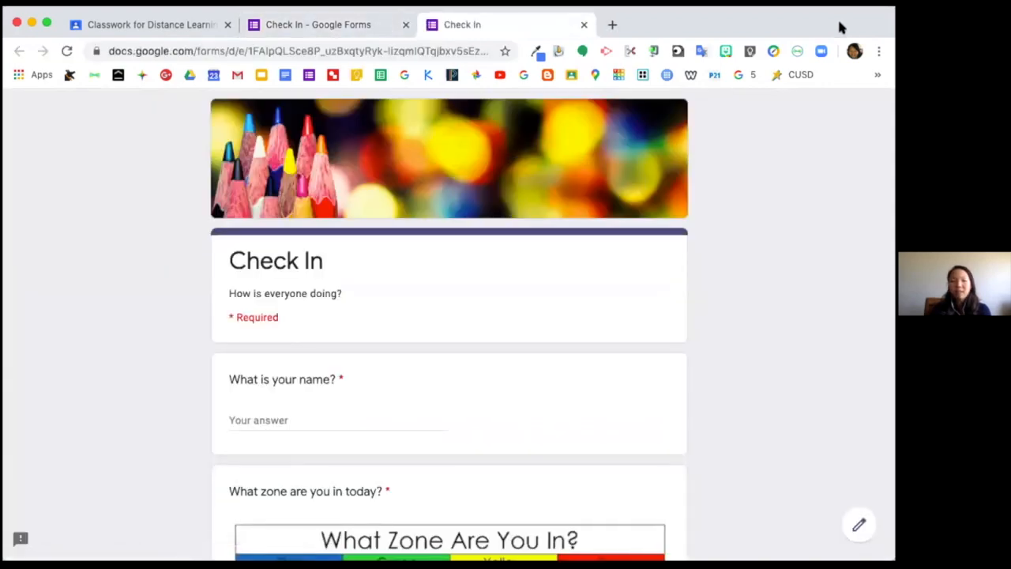
{"action": "scroll", "coordinate": [794, 325], "scroll_direction": "down", "scroll_amount": 11}
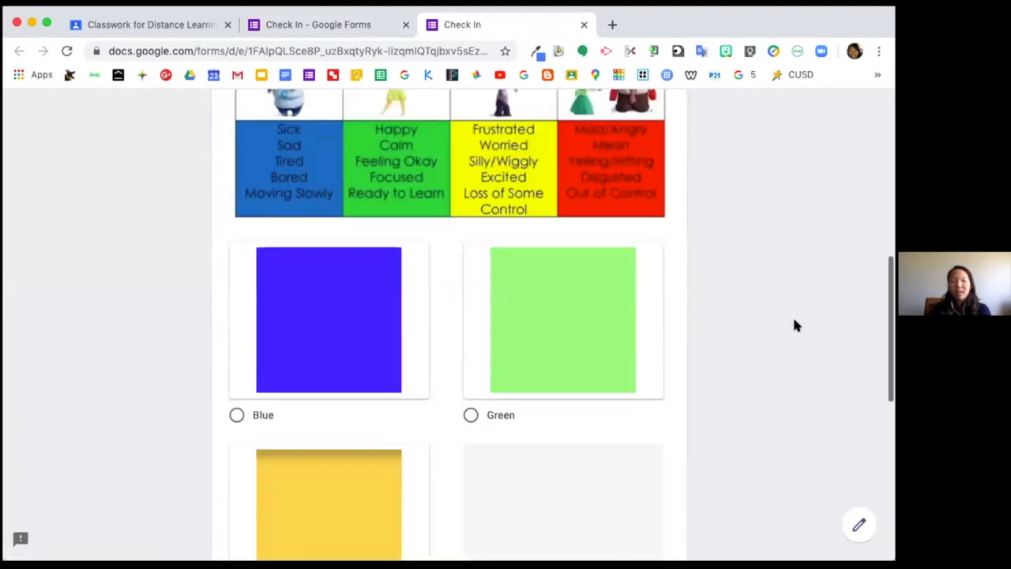
{"action": "scroll", "coordinate": [794, 324], "scroll_direction": "up", "scroll_amount": 15}
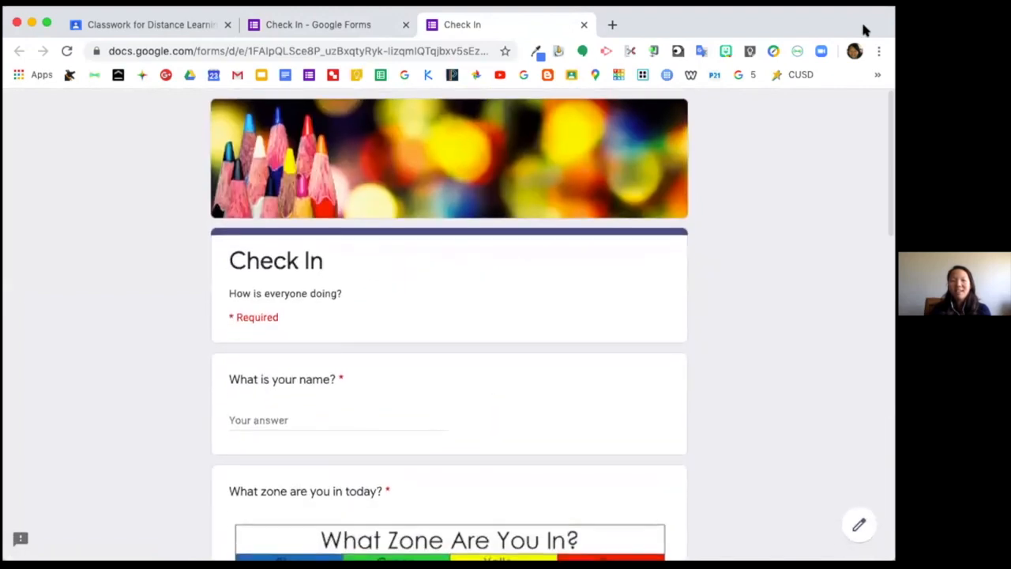
{"action": "left_click", "coordinate": [582, 27]}
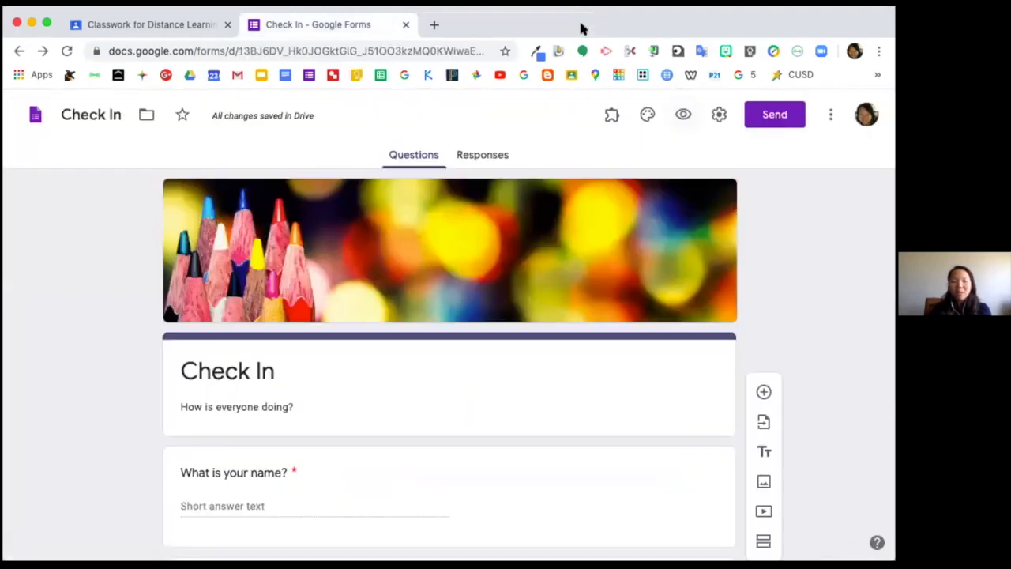
- Copy a shortened link for sending the form and close the send dialog
{"action": "left_click", "coordinate": [774, 116]}
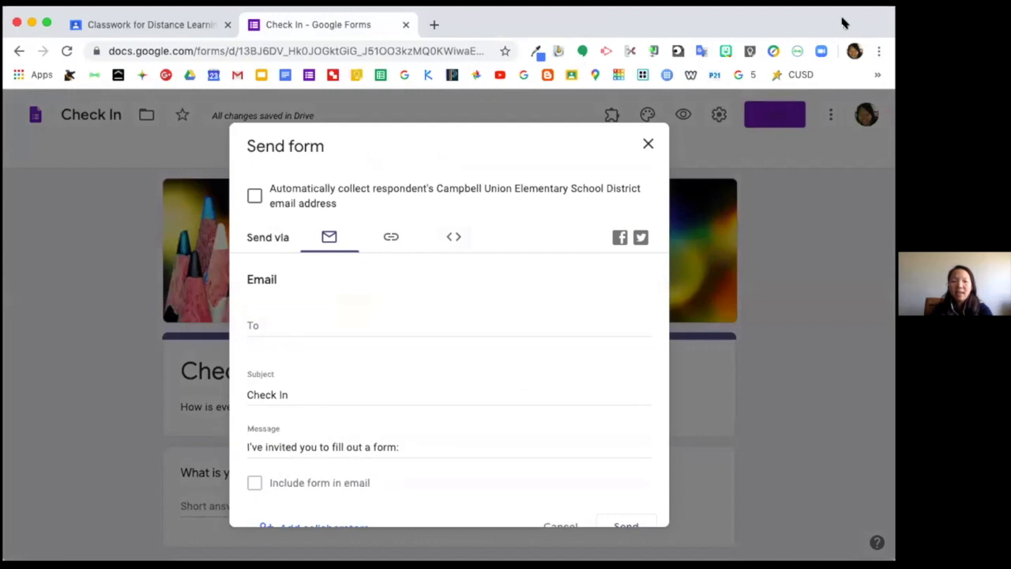
{"action": "left_click", "coordinate": [392, 238]}
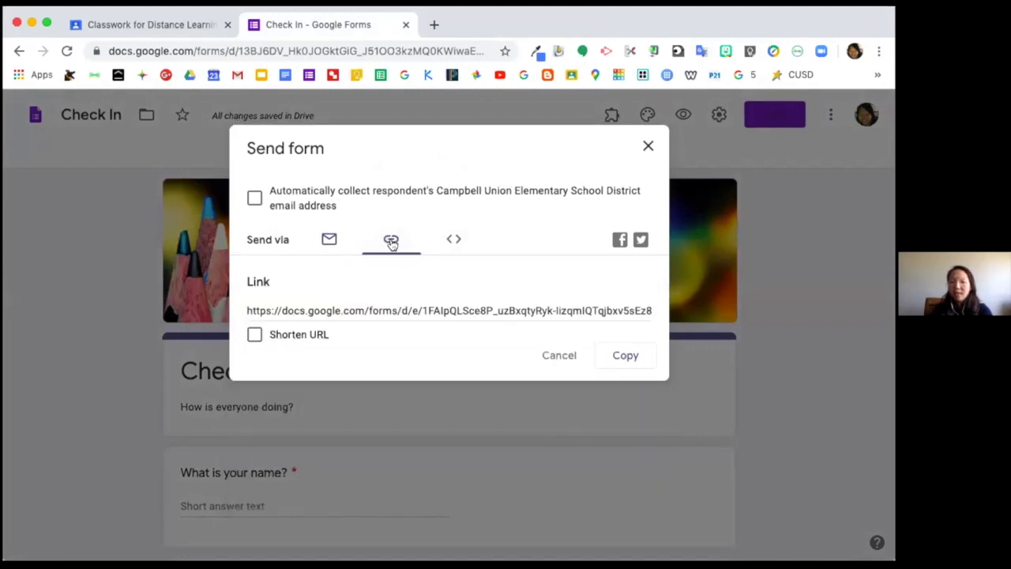
{"action": "left_click", "coordinate": [254, 335]}
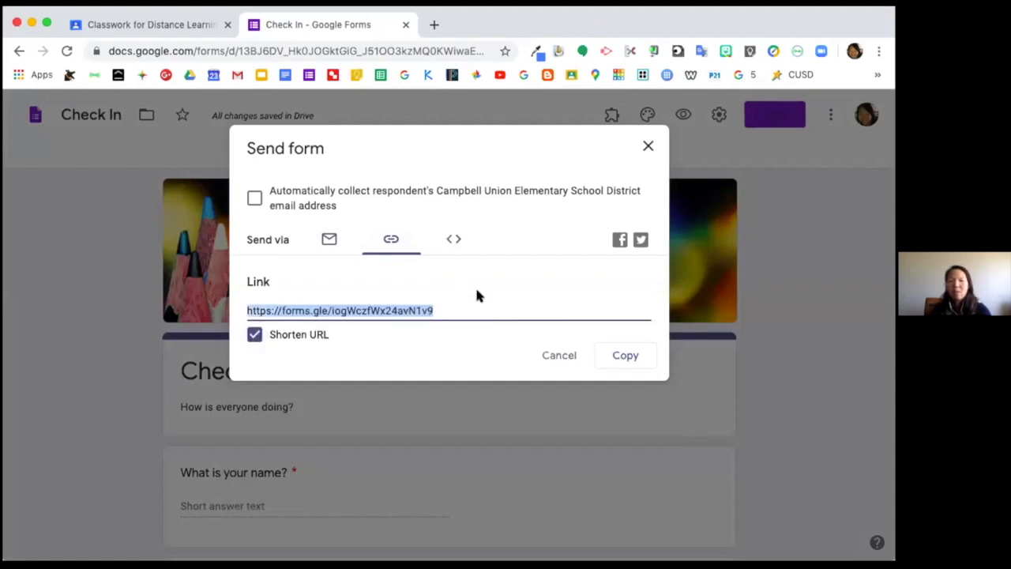
{"action": "left_click", "coordinate": [623, 359]}
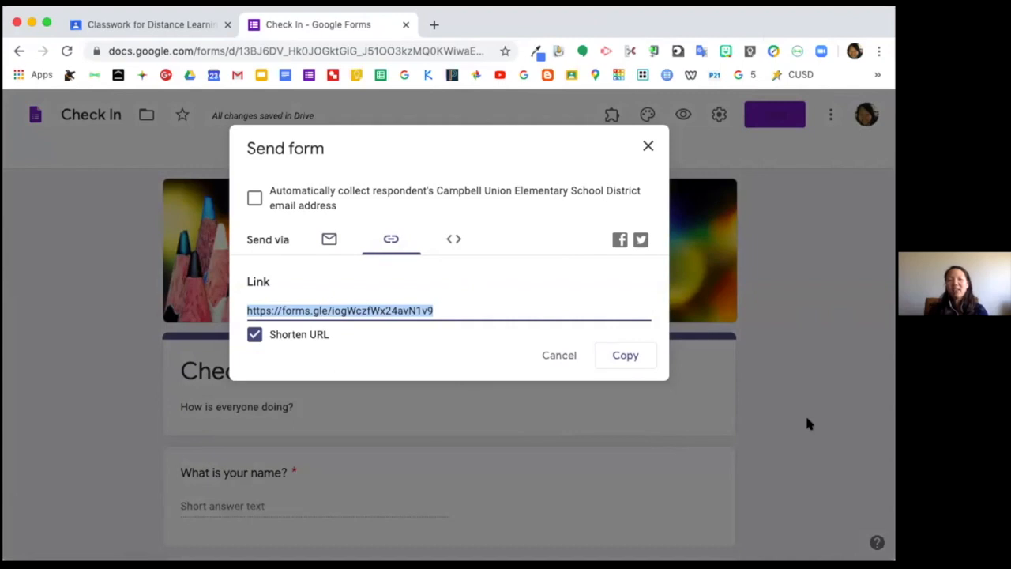
{"action": "left_click", "coordinate": [646, 148]}
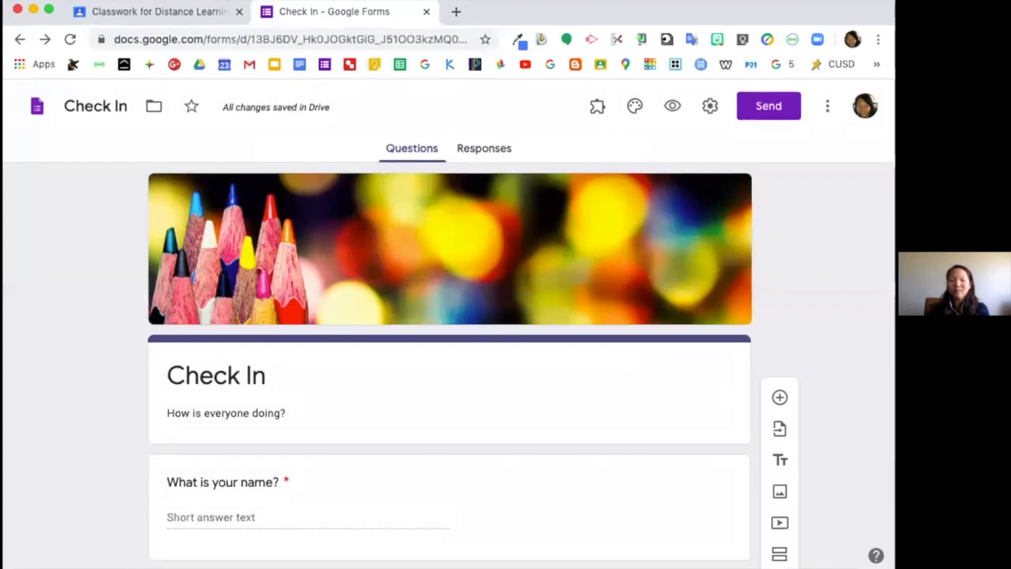
{"action": "scroll", "coordinate": [843, 406], "scroll_direction": "down", "scroll_amount": 2}
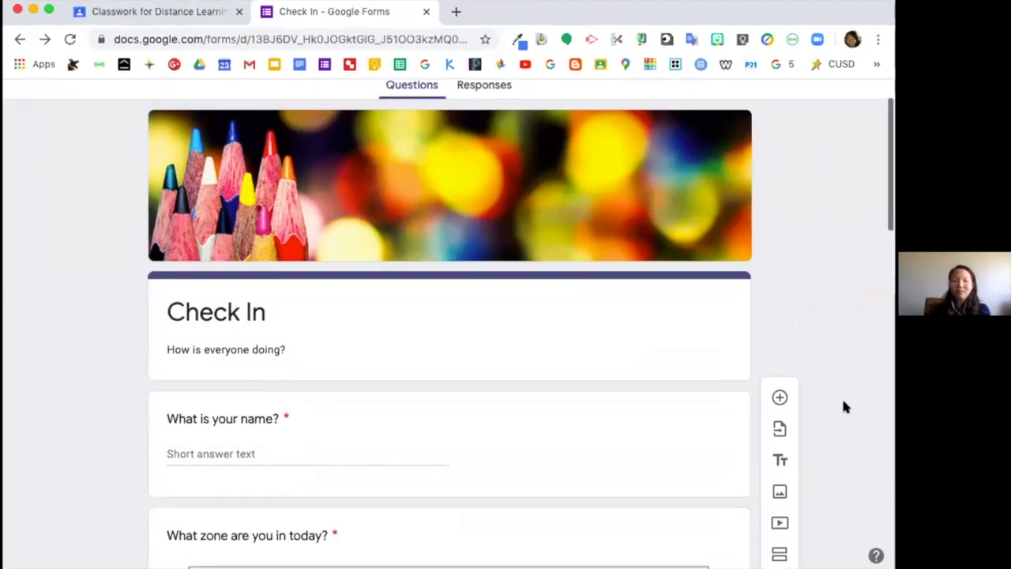
- Review the form's general settings for email collection and sign-in requirements, and close the settings without changes
{"action": "scroll", "coordinate": [841, 406], "scroll_direction": "down", "scroll_amount": 2}
{"action": "scroll", "coordinate": [842, 406], "scroll_direction": "up", "scroll_amount": 4}
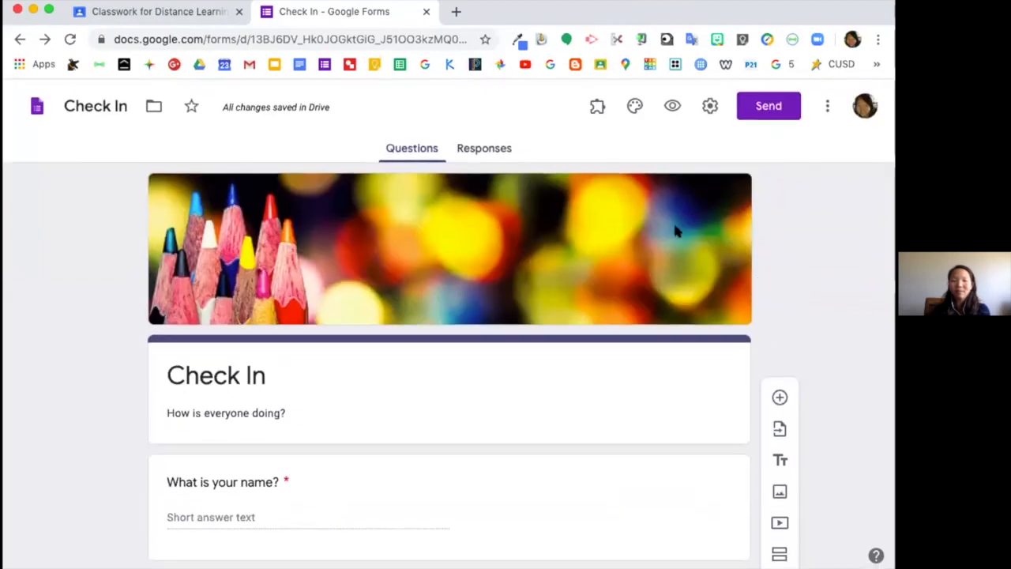
{"action": "left_click", "coordinate": [709, 107]}
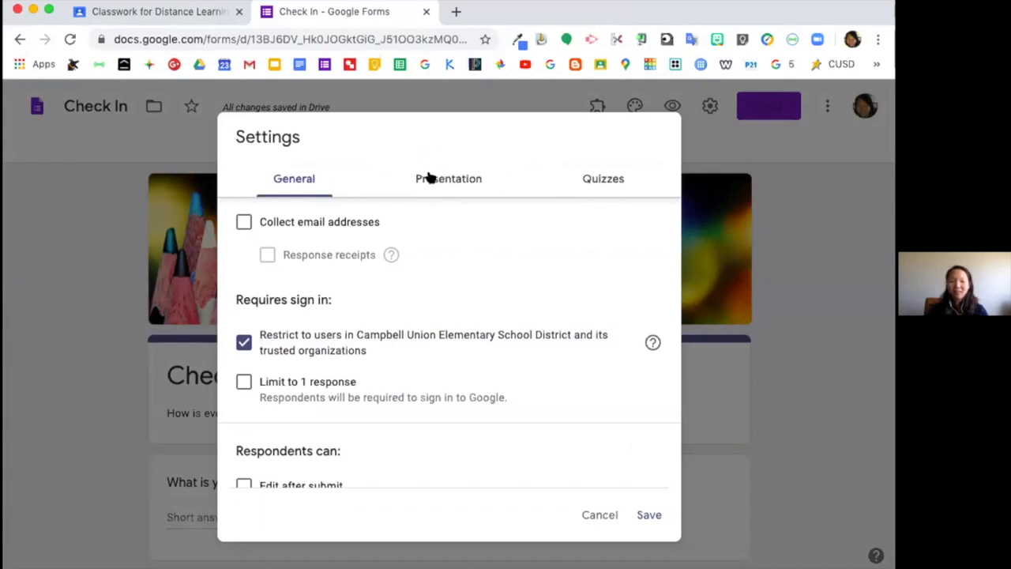
{"action": "left_click", "coordinate": [436, 100]}
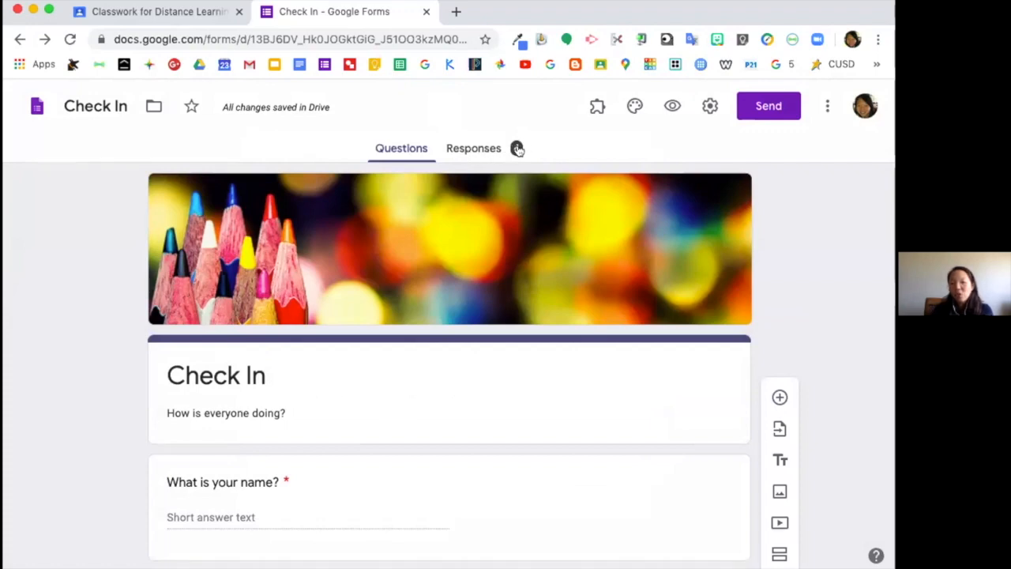
- Examine the summary of the form's responses, including the zone pie chart, self-care bar chart and shared comments
{"action": "left_click", "coordinate": [467, 149]}
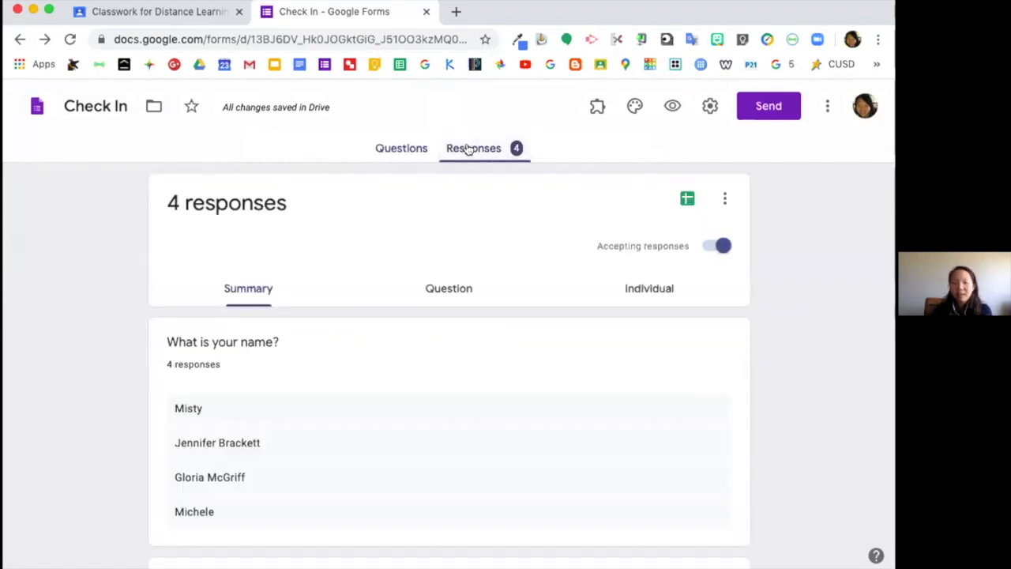
{"action": "scroll", "coordinate": [124, 364], "scroll_direction": "down", "scroll_amount": 3}
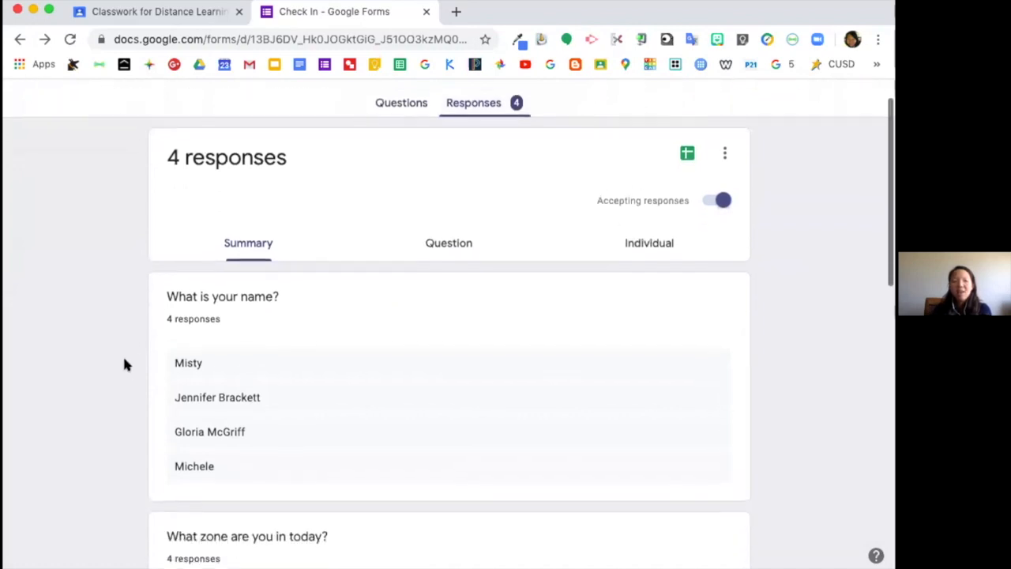
{"action": "scroll", "coordinate": [124, 364], "scroll_direction": "down", "scroll_amount": 4}
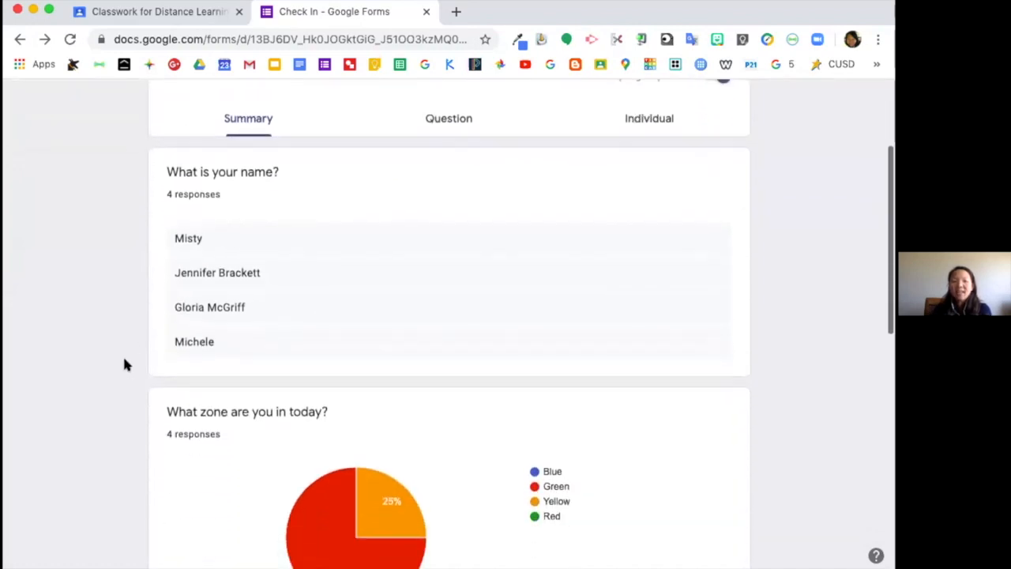
{"action": "scroll", "coordinate": [126, 363], "scroll_direction": "down", "scroll_amount": 2}
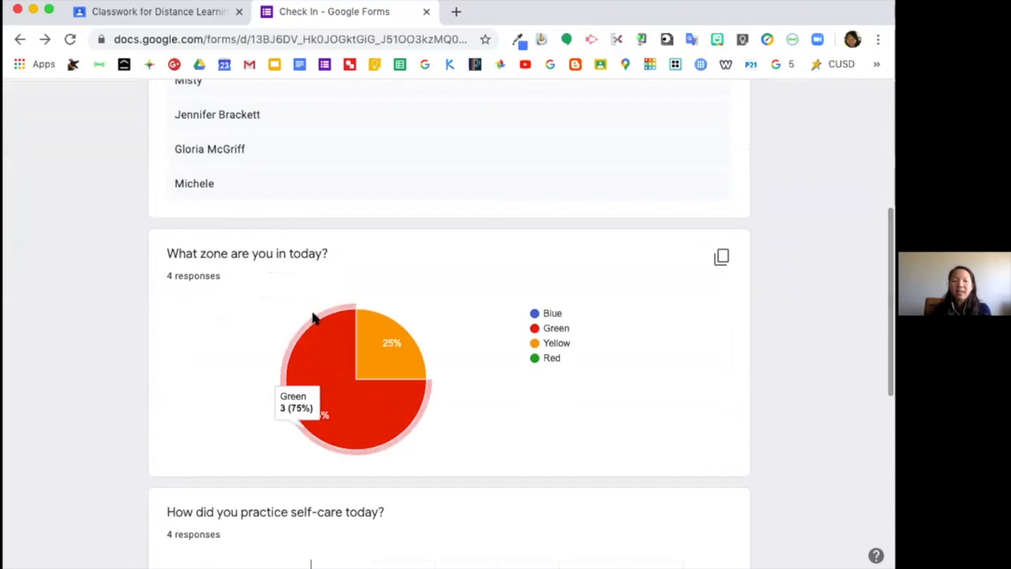
{"action": "mouse_move", "coordinate": [352, 371]}
{"action": "mouse_move", "coordinate": [407, 386]}
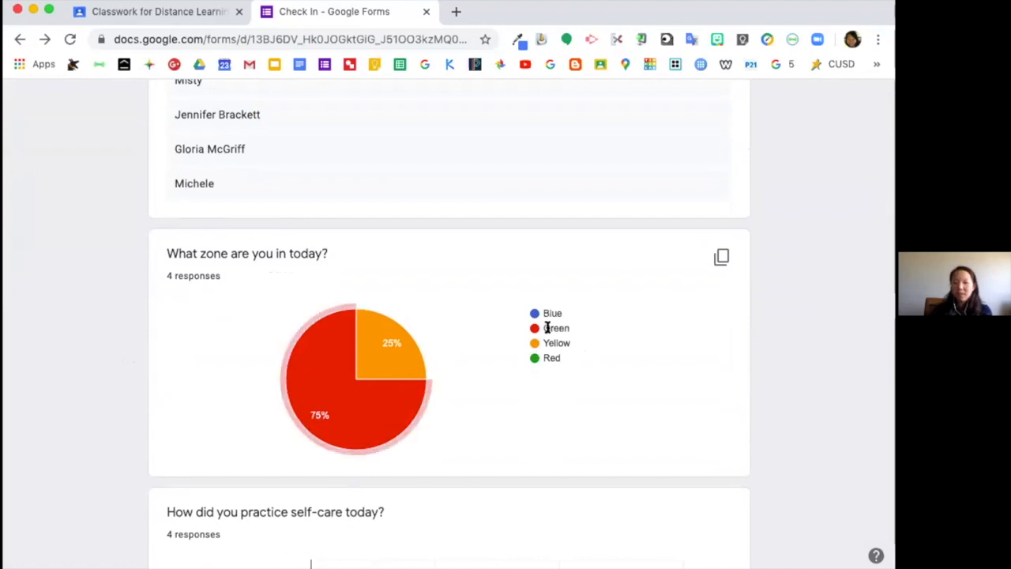
{"action": "scroll", "coordinate": [572, 417], "scroll_direction": "down", "scroll_amount": 5}
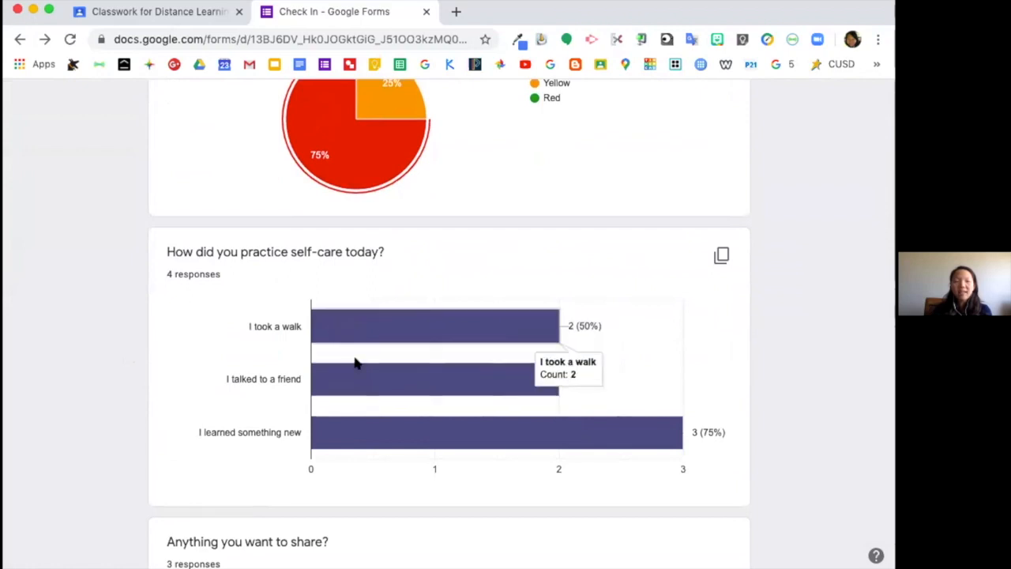
{"action": "mouse_move", "coordinate": [371, 316]}
{"action": "mouse_move", "coordinate": [368, 389]}
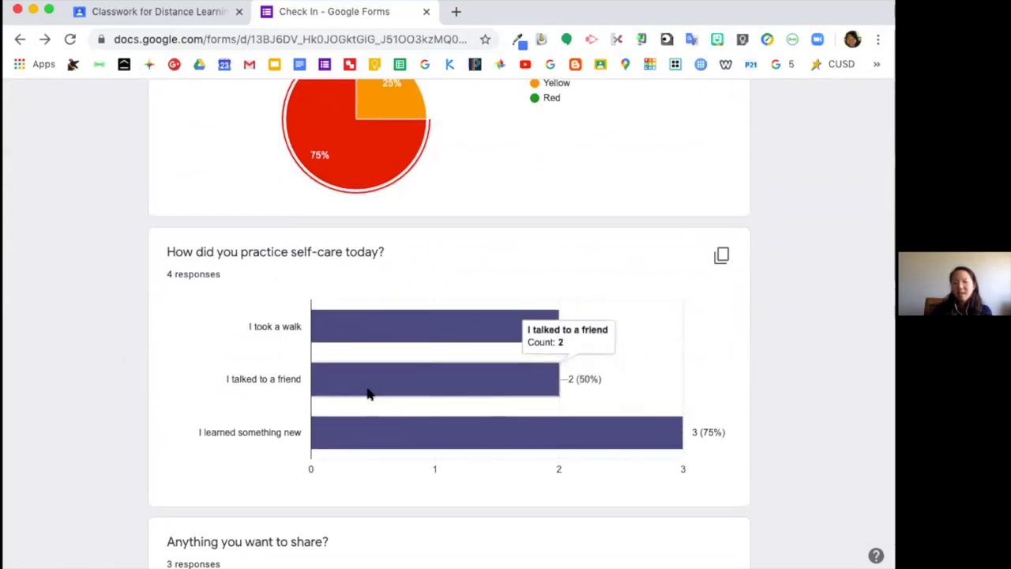
{"action": "scroll", "coordinate": [363, 434], "scroll_direction": "down", "scroll_amount": 5}
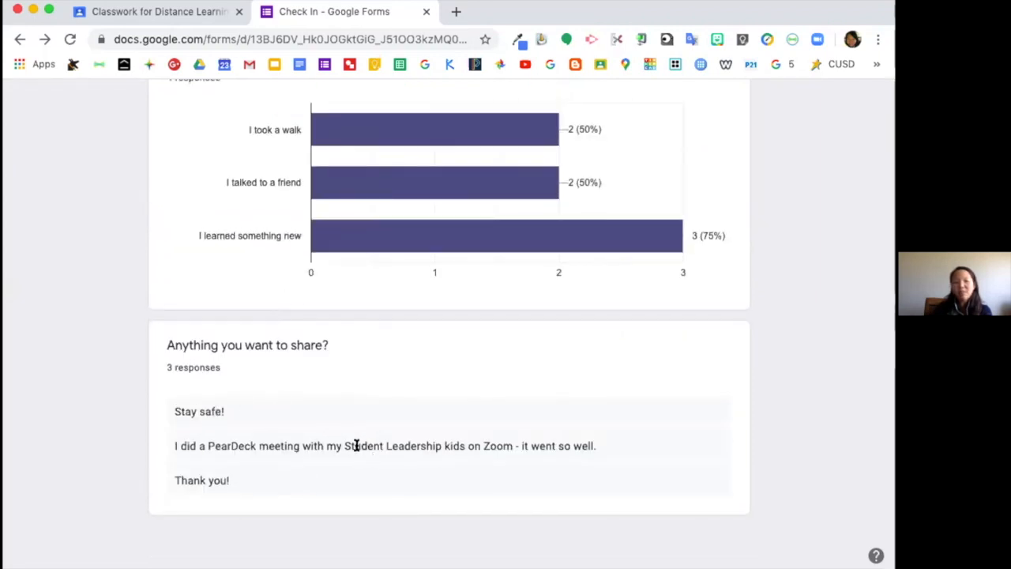
{"action": "scroll", "coordinate": [355, 446], "scroll_direction": "up", "scroll_amount": 10}
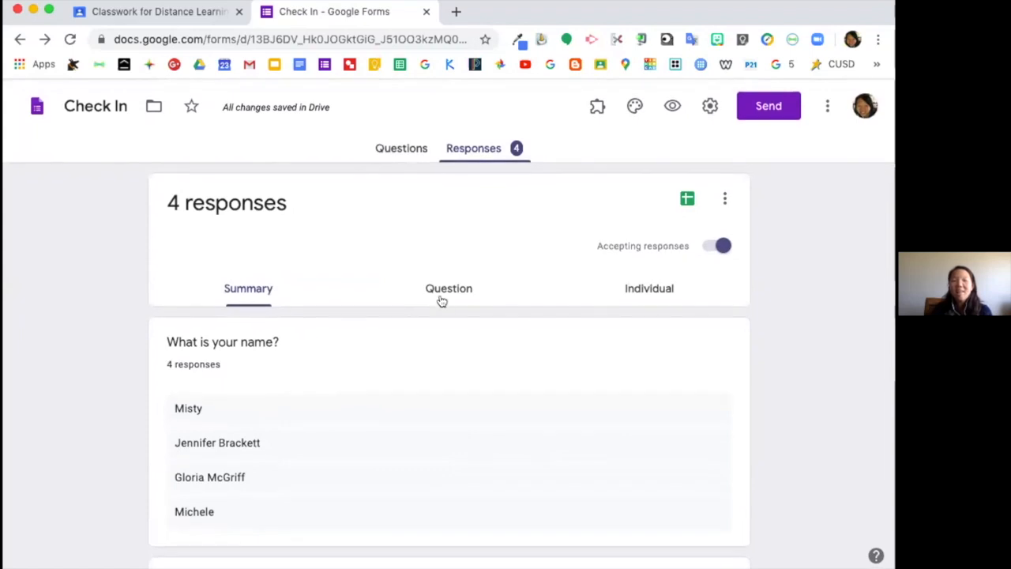
- View the responses grouped by question for "What is your name?"
{"action": "left_click", "coordinate": [441, 297]}
{"action": "scroll", "coordinate": [295, 297], "scroll_direction": "down", "scroll_amount": 2}
{"action": "scroll", "coordinate": [297, 292], "scroll_direction": "down", "scroll_amount": 2}
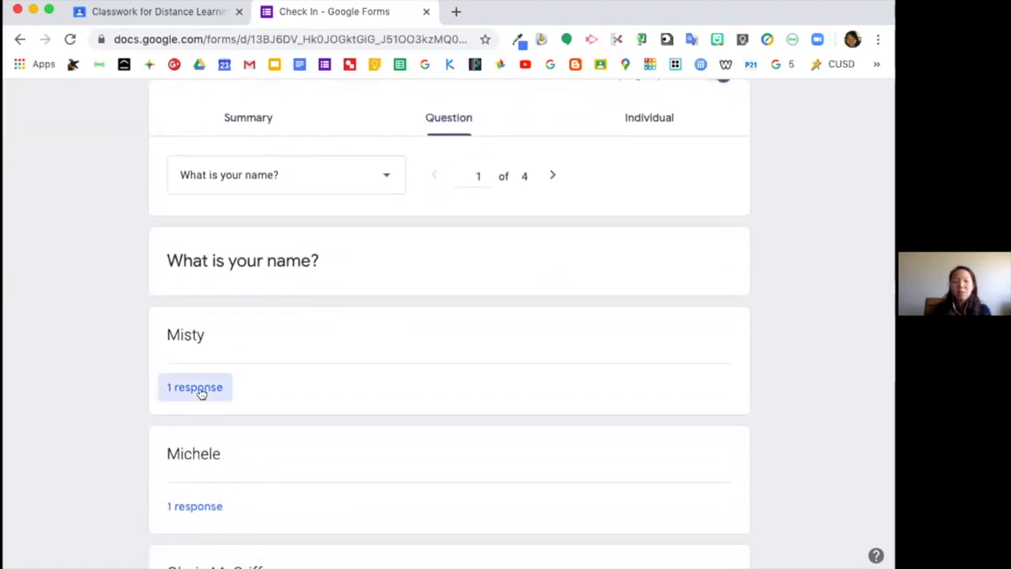
{"action": "scroll", "coordinate": [86, 379], "scroll_direction": "up", "scroll_amount": 2}
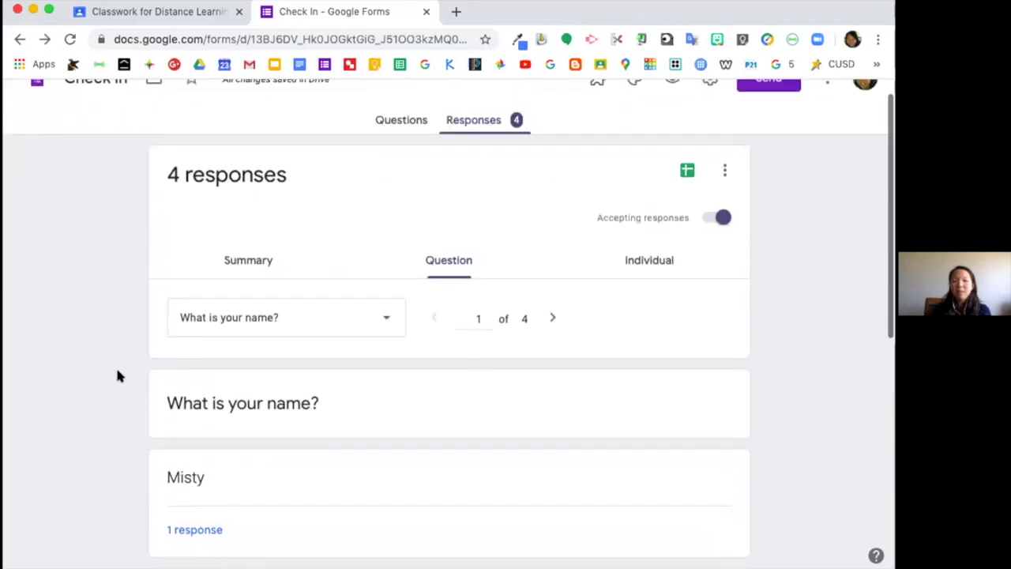
- View the first individual response and read through its answers to every question
{"action": "left_click", "coordinate": [644, 264]}
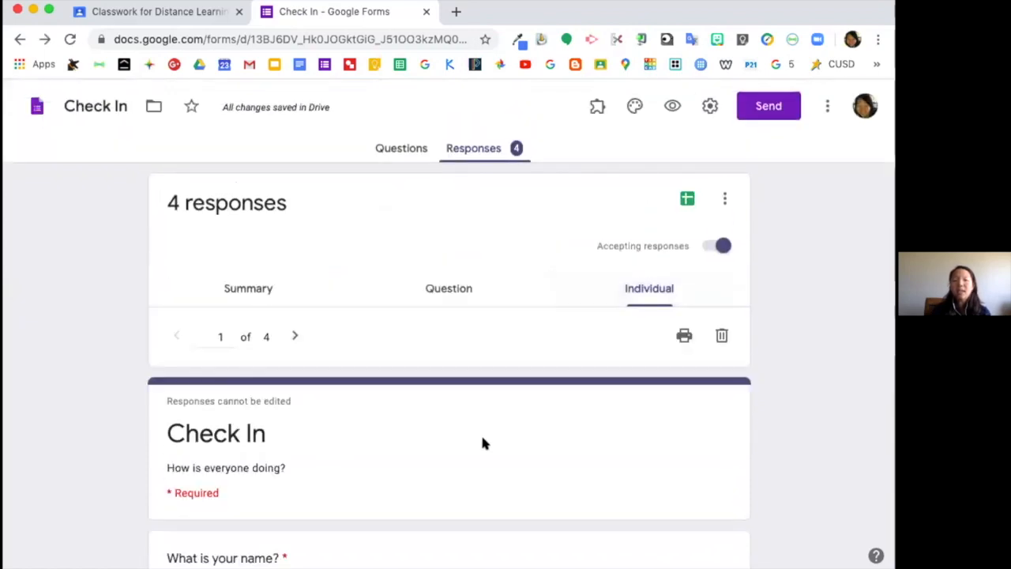
{"action": "scroll", "coordinate": [484, 443], "scroll_direction": "down", "scroll_amount": 5}
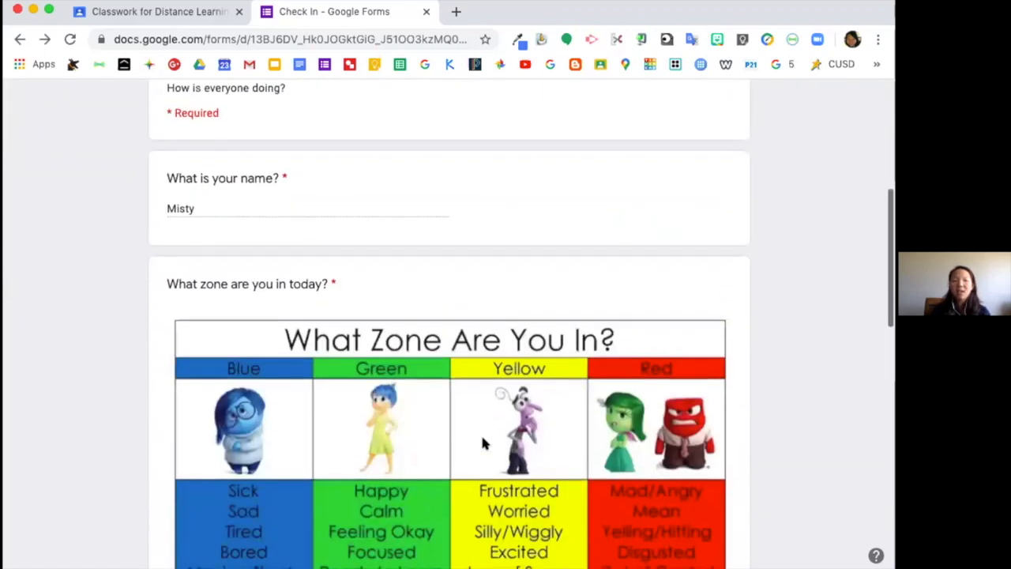
{"action": "scroll", "coordinate": [261, 369], "scroll_direction": "down", "scroll_amount": 1}
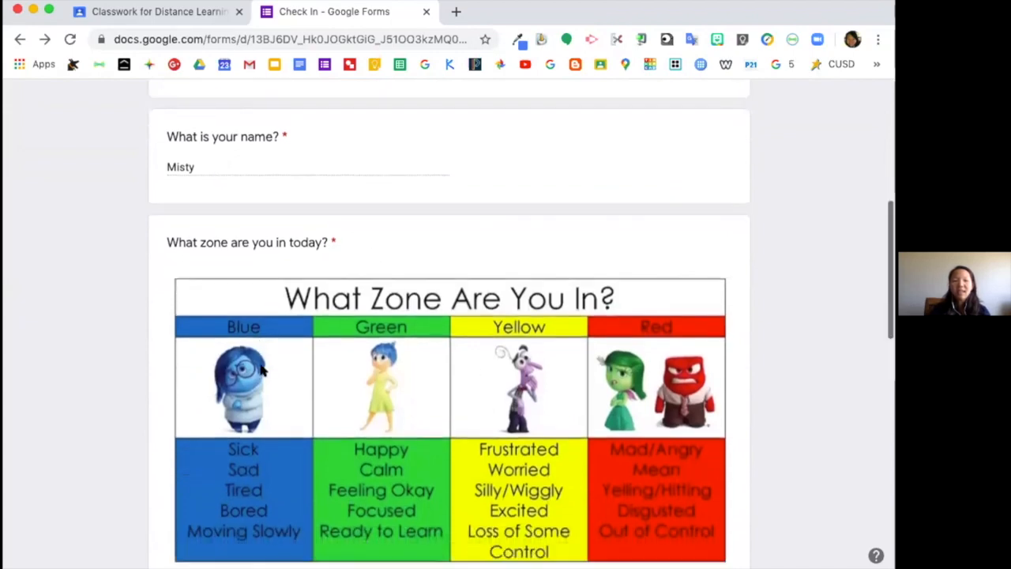
{"action": "scroll", "coordinate": [263, 370], "scroll_direction": "down", "scroll_amount": 5}
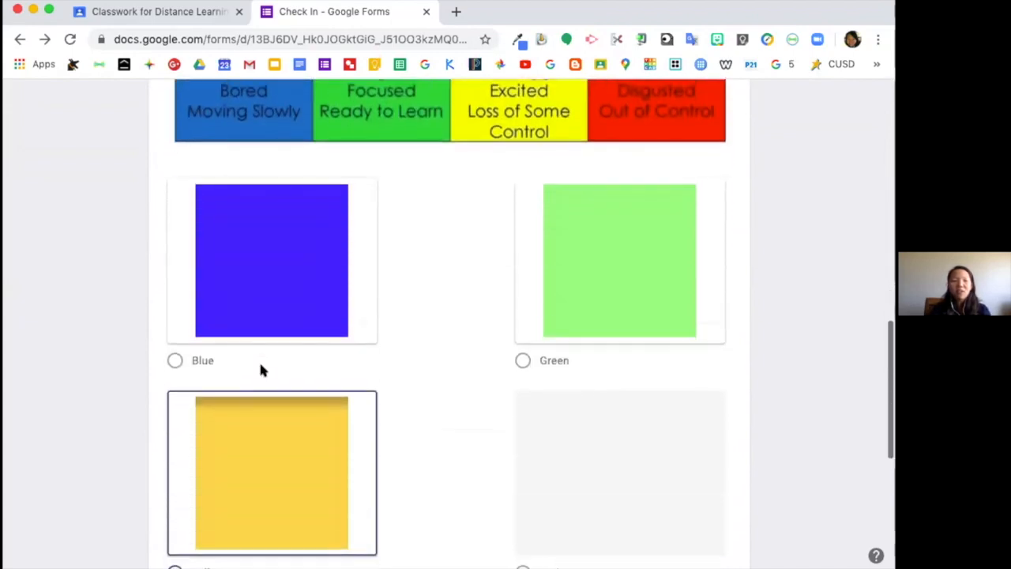
{"action": "scroll", "coordinate": [263, 369], "scroll_direction": "down", "scroll_amount": 5}
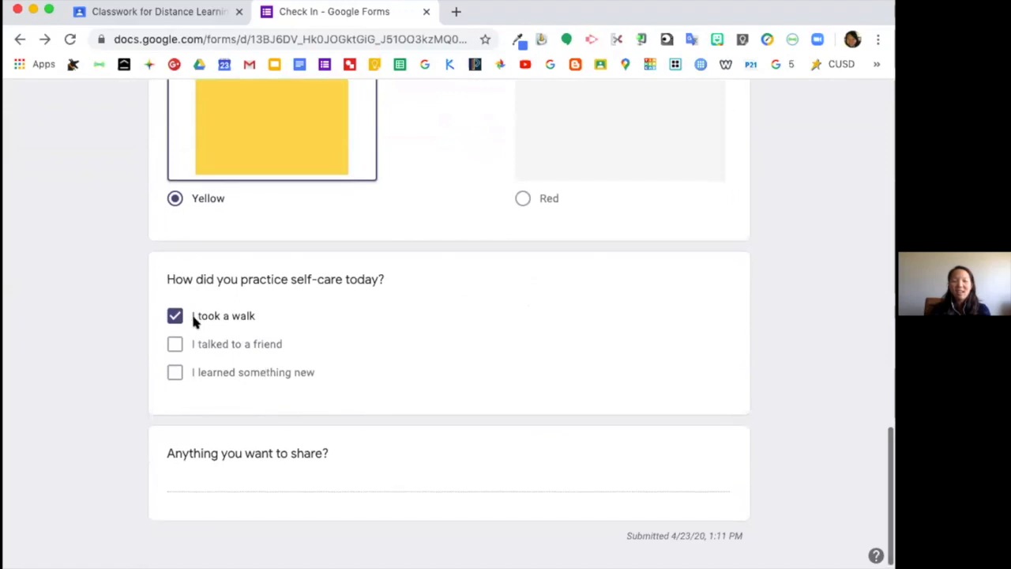
{"action": "scroll", "coordinate": [231, 320], "scroll_direction": "up", "scroll_amount": 12}
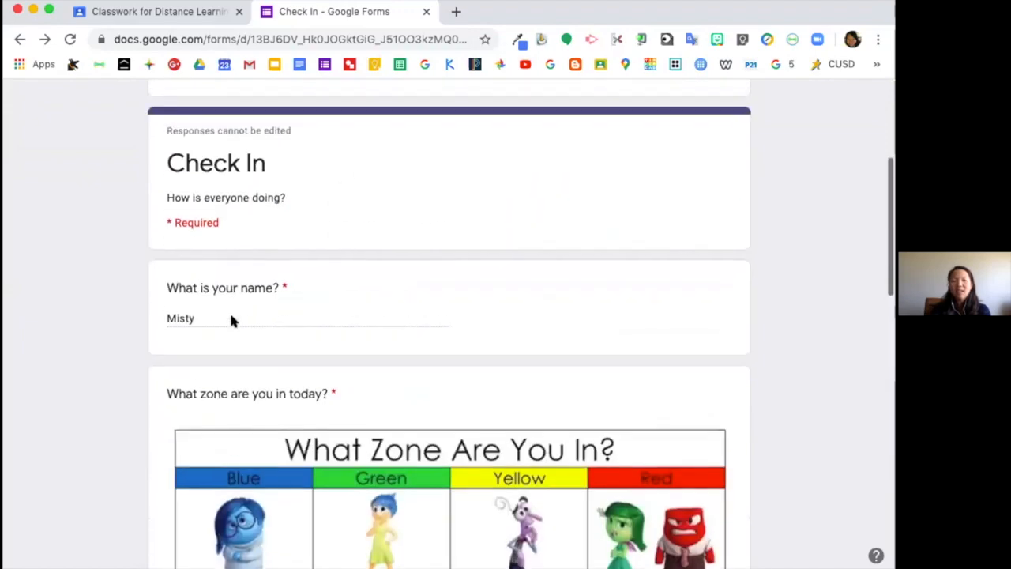
{"action": "scroll", "coordinate": [230, 319], "scroll_direction": "up", "scroll_amount": 3}
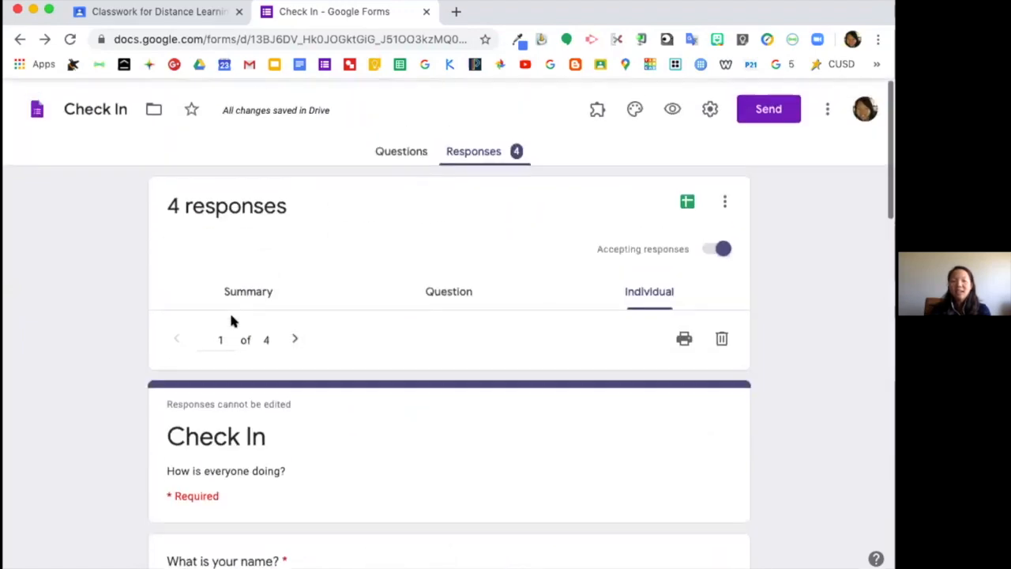
- Create a new response spreadsheet named Check In (Responses) and narrow its Timestamp column
{"action": "left_click", "coordinate": [686, 199]}
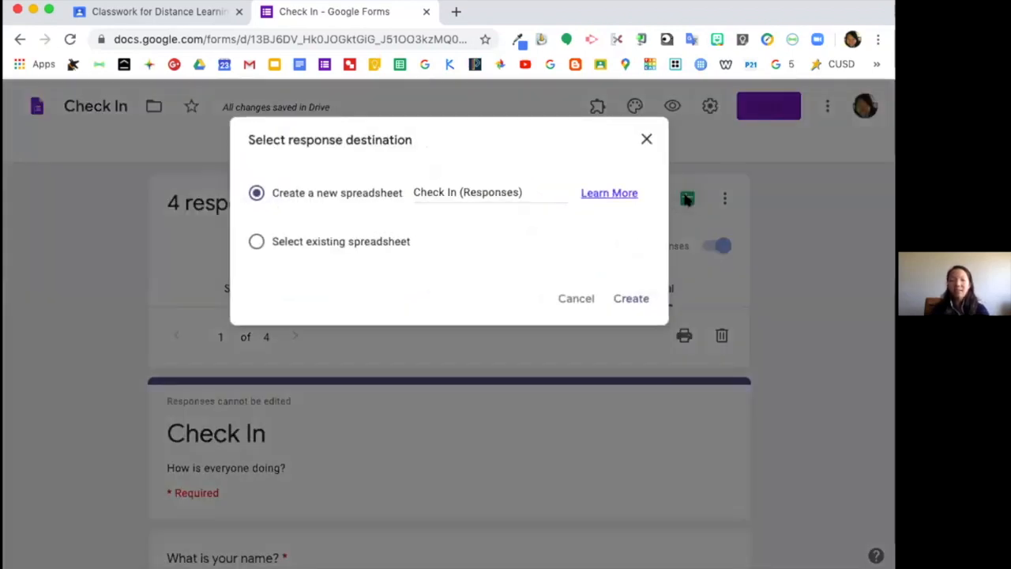
{"action": "left_click", "coordinate": [631, 299]}
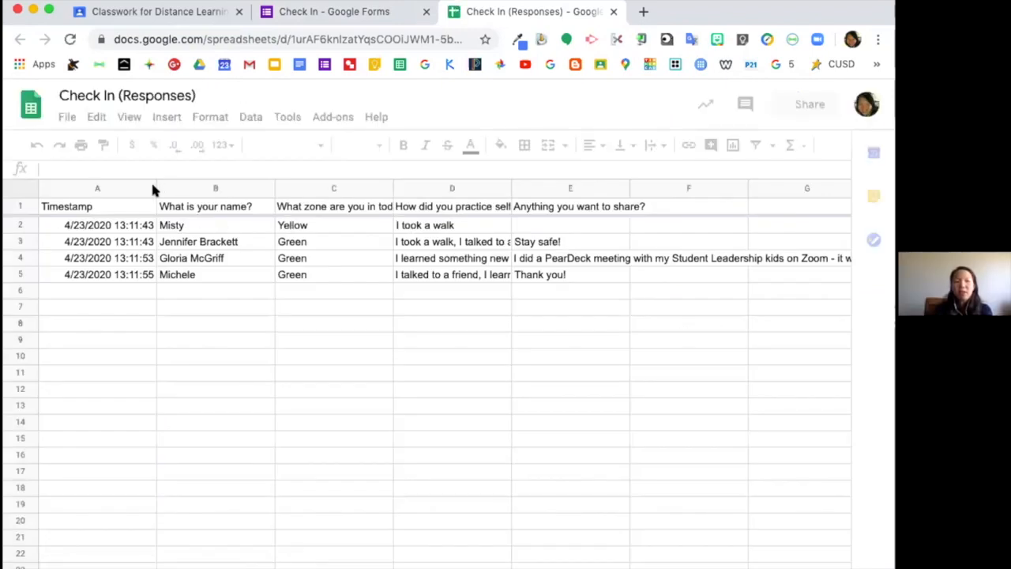
{"action": "left_click_drag", "start_coordinate": [155, 188], "coordinate": [79, 188]}
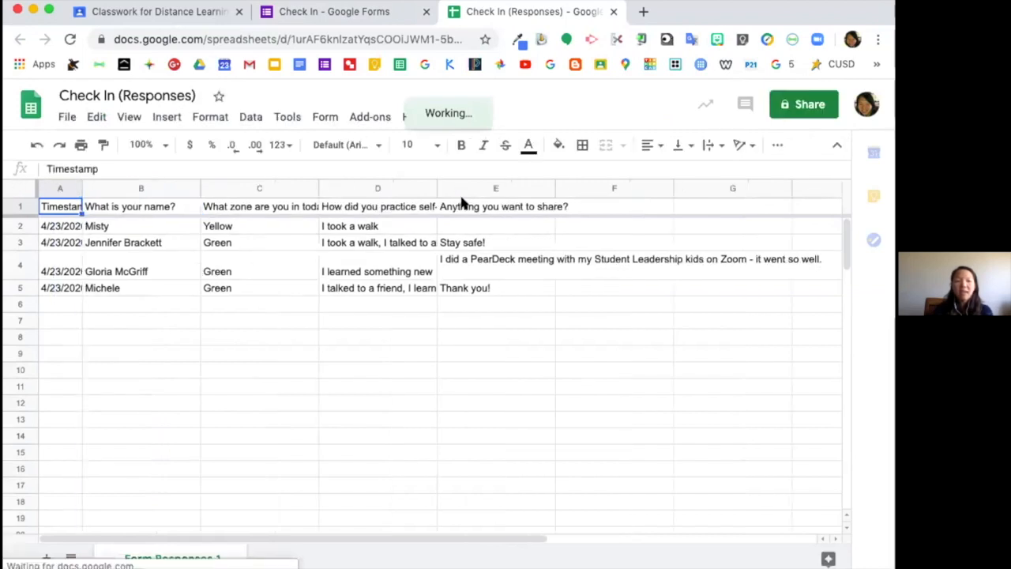
- Set text wrapping to Wrap for the entire response sheet and deselect the cells
{"action": "left_click", "coordinate": [19, 188]}
{"action": "left_click", "coordinate": [213, 117]}
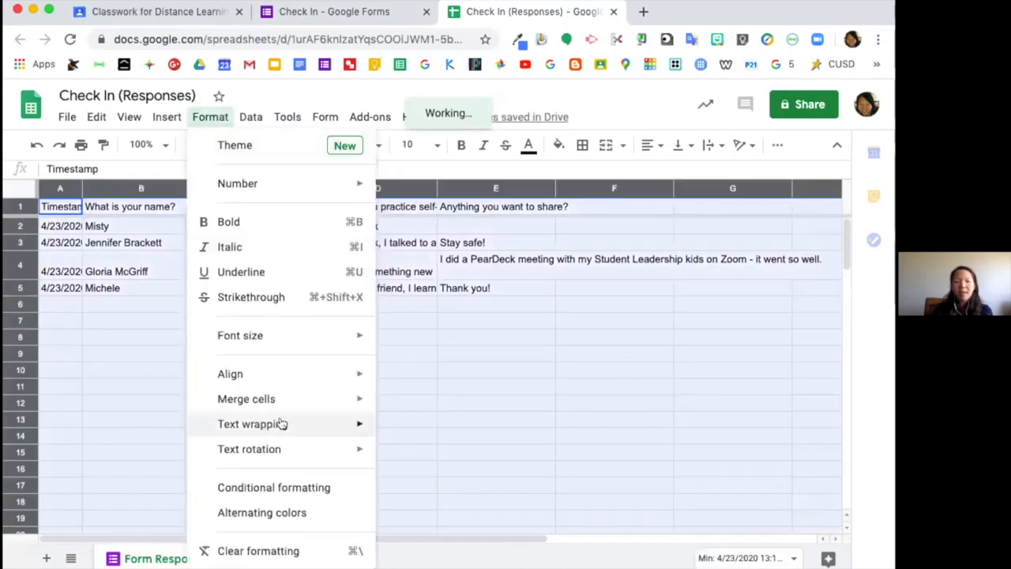
{"action": "mouse_move", "coordinate": [257, 422]}
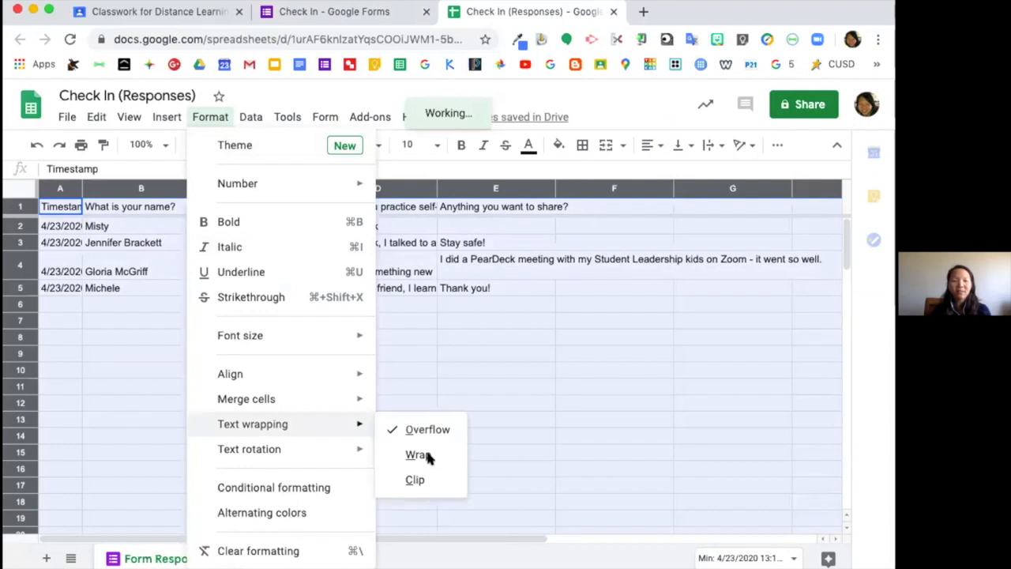
{"action": "left_click", "coordinate": [426, 456]}
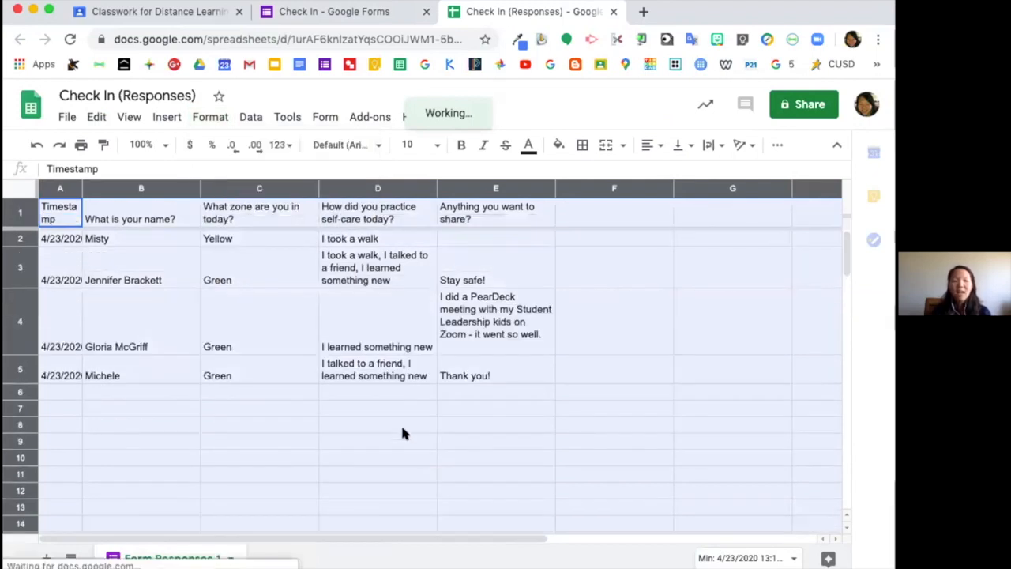
{"action": "left_click", "coordinate": [451, 378]}
{"action": "left_click", "coordinate": [453, 388]}
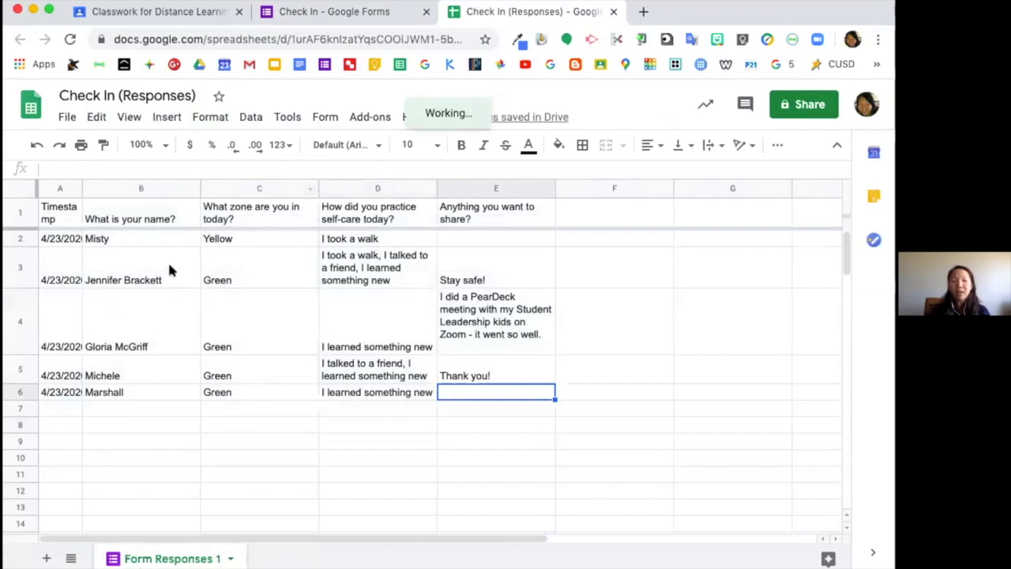
- Review the updated response summary in the Check In form and return to the Check In (Responses) spreadsheet
{"action": "left_click", "coordinate": [278, 17]}
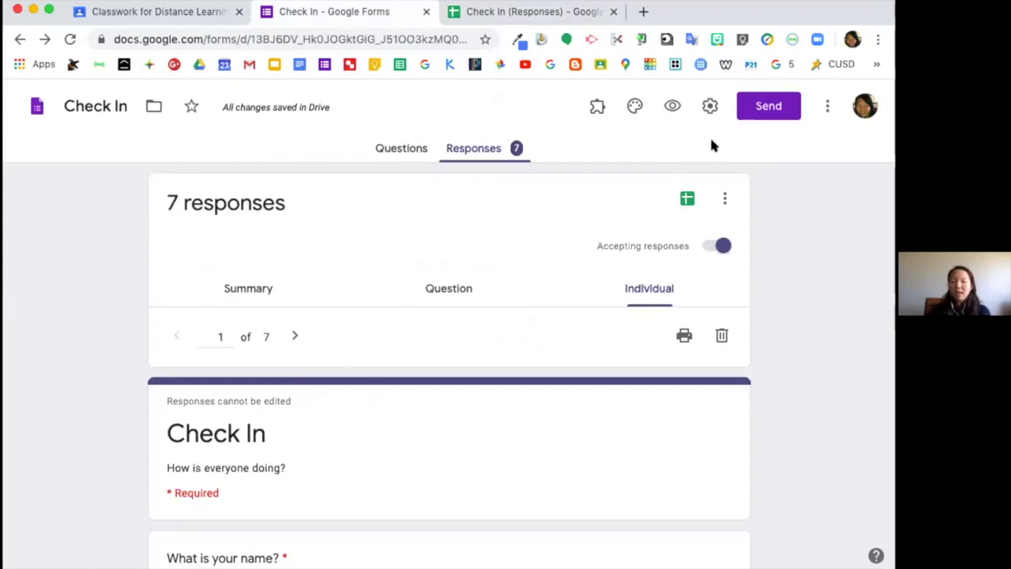
{"action": "left_click", "coordinate": [292, 338]}
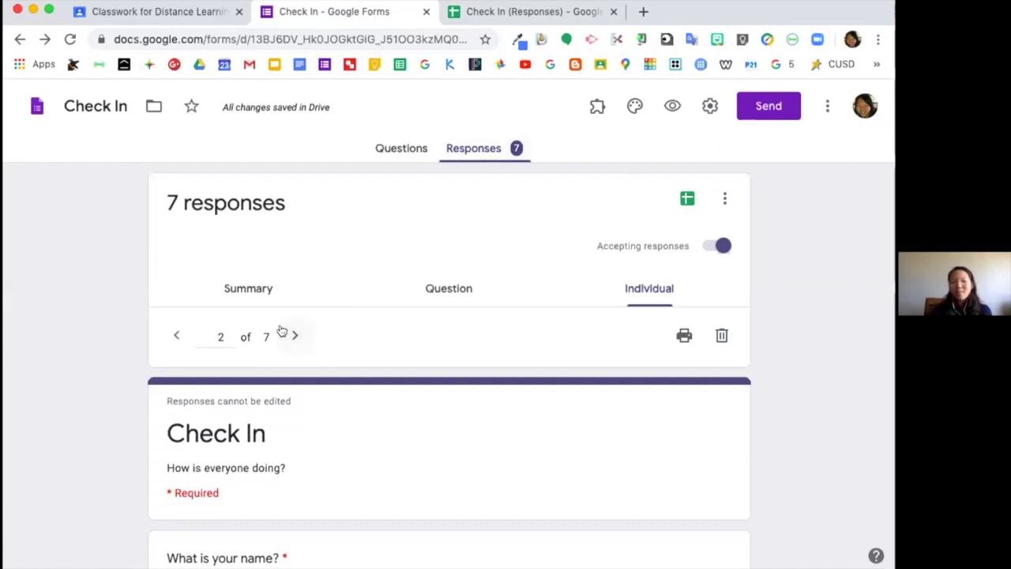
{"action": "left_click", "coordinate": [248, 289]}
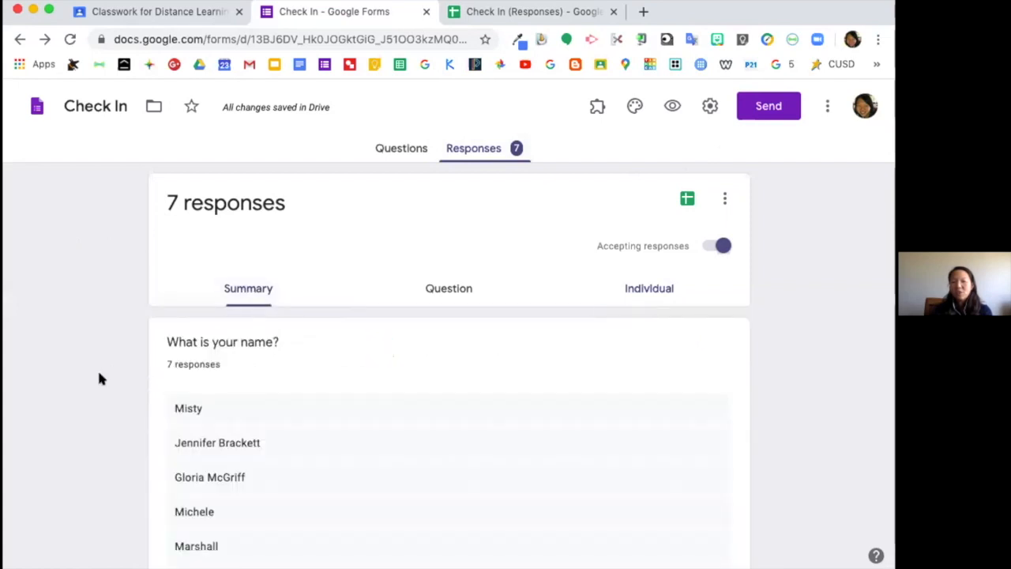
{"action": "scroll", "coordinate": [99, 379], "scroll_direction": "down", "scroll_amount": 1}
{"action": "scroll", "coordinate": [99, 376], "scroll_direction": "down", "scroll_amount": 2}
{"action": "scroll", "coordinate": [40, 419], "scroll_direction": "down", "scroll_amount": 4}
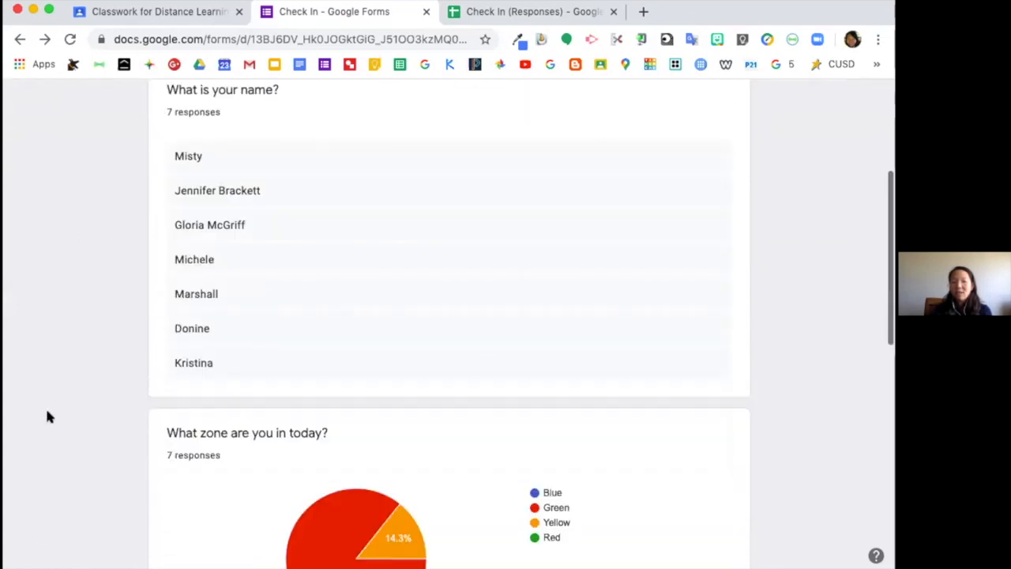
{"action": "scroll", "coordinate": [47, 410], "scroll_direction": "down", "scroll_amount": 7}
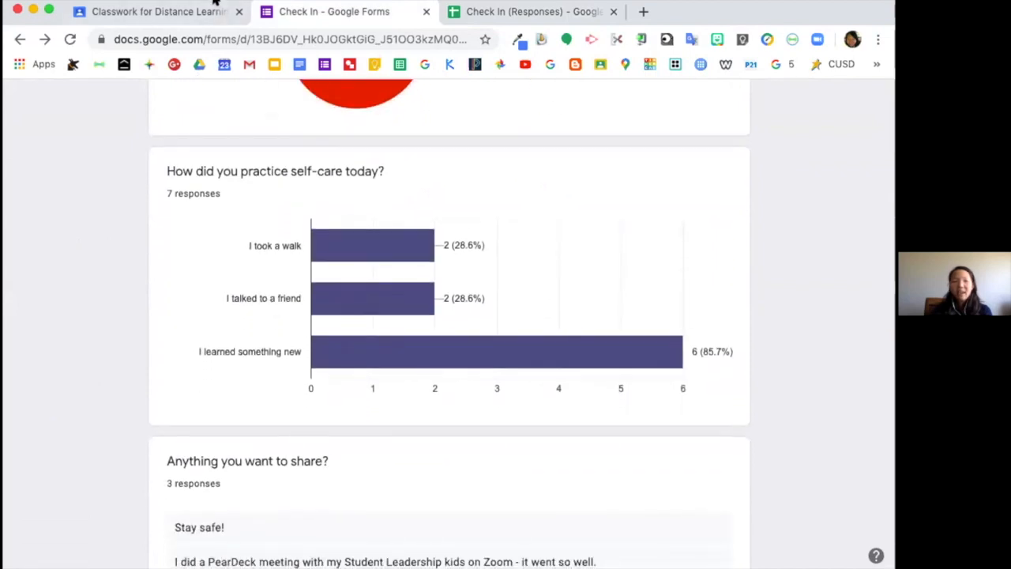
{"action": "left_click", "coordinate": [477, 13]}
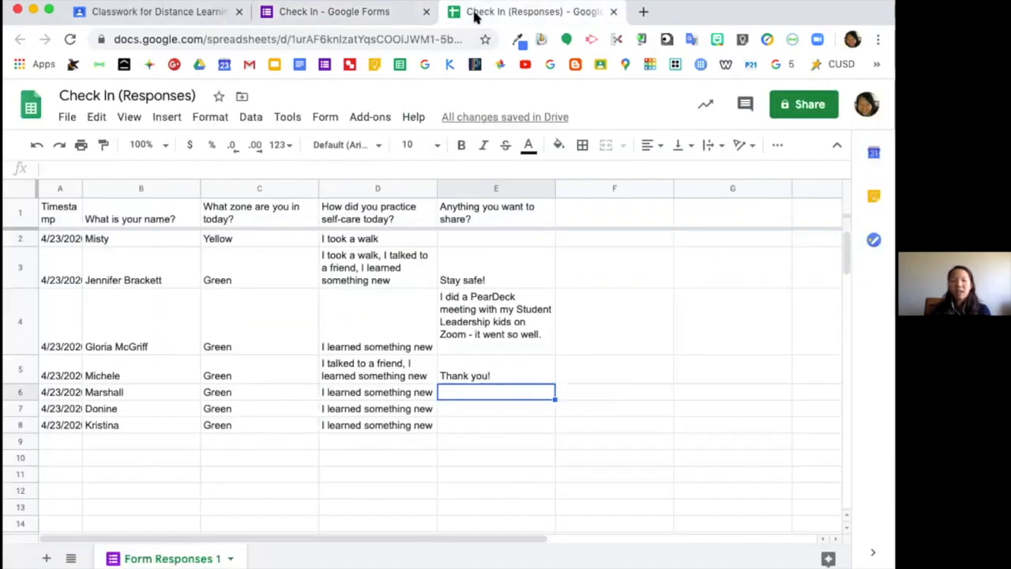